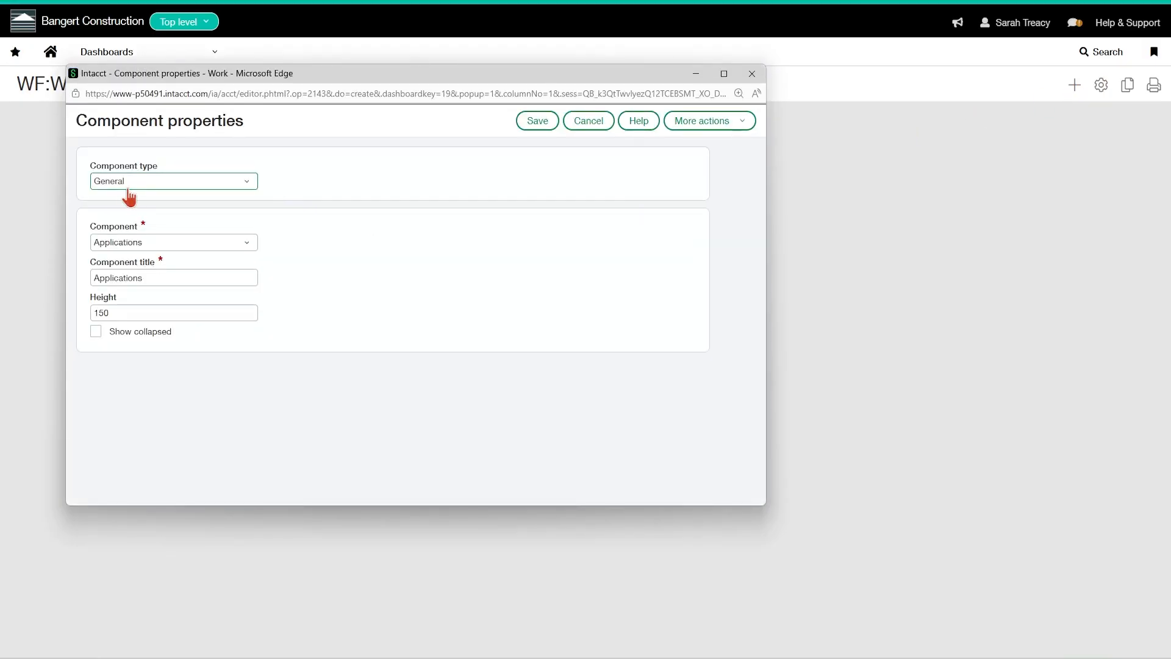
- Choose Custom Navigation as the dashboard component and title it "Project Set Up"
{"action": "left_click", "coordinate": [243, 246]}
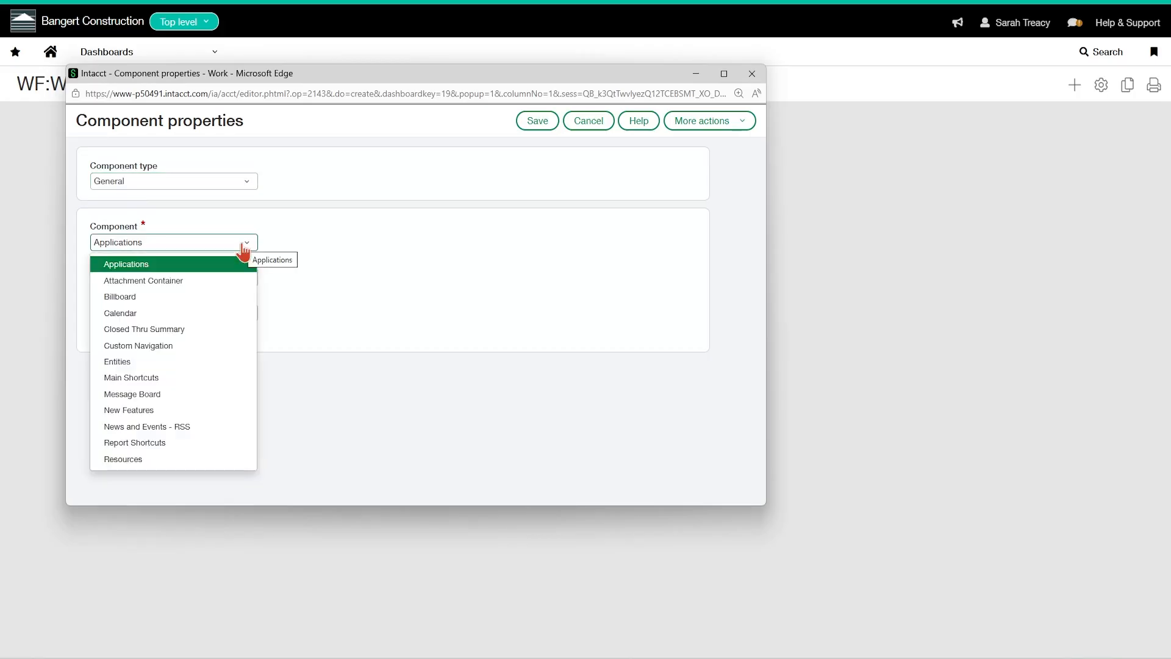
{"action": "left_click", "coordinate": [163, 344]}
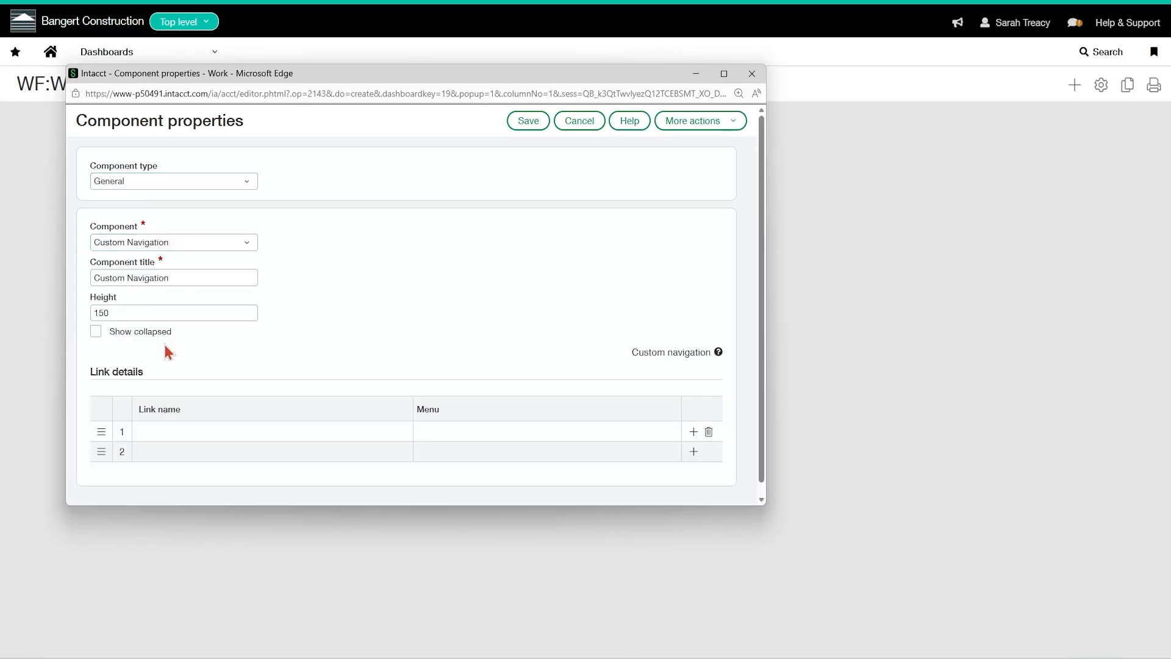
{"action": "left_click", "coordinate": [183, 281]}
{"action": "left_click_drag", "start_coordinate": [183, 281], "coordinate": [30, 283]}
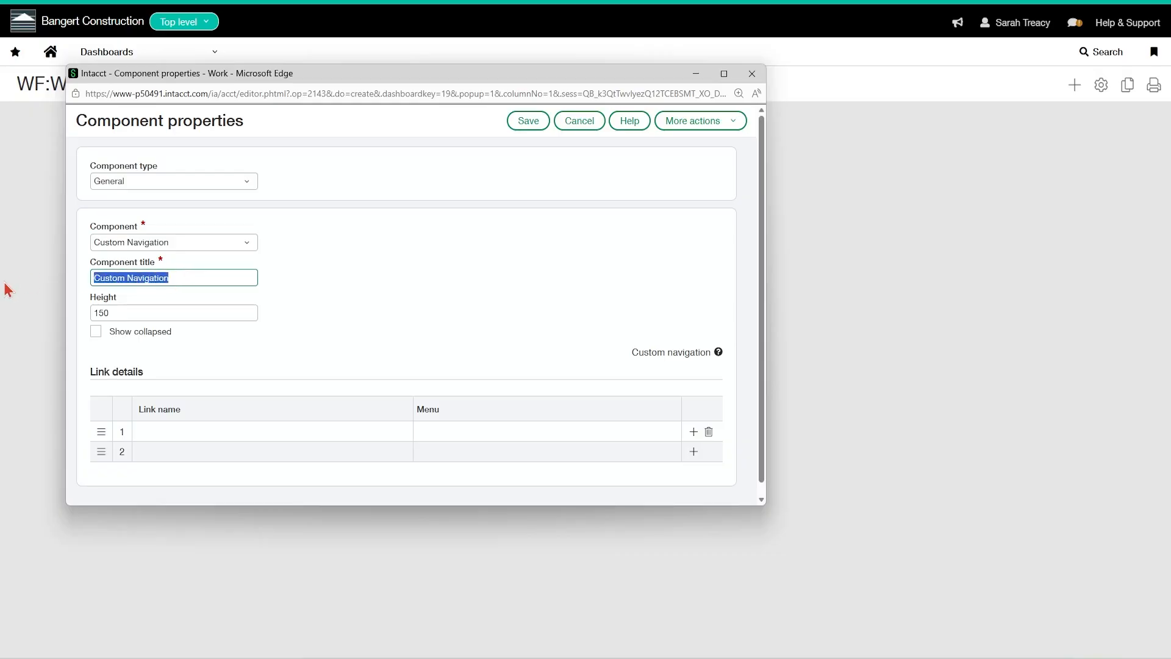
{"action": "type", "text": "P"}
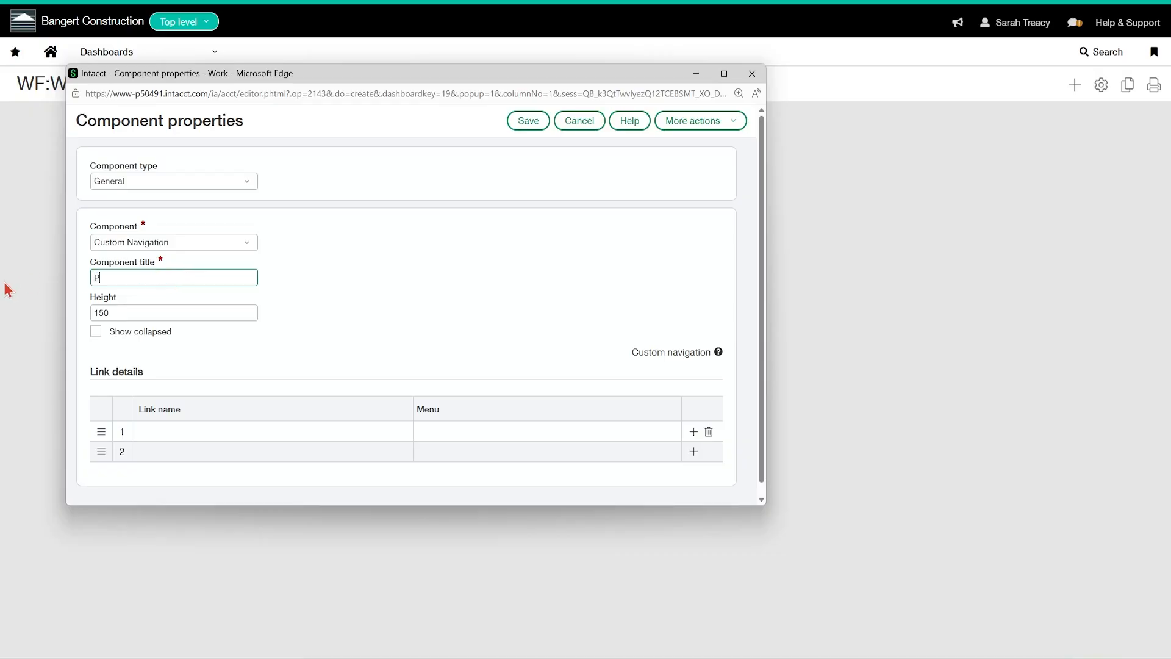
{"action": "type", "text": "roject Set Up"}
- Set the height of the custom navigation component to 300
{"action": "left_click_drag", "start_coordinate": [116, 312], "coordinate": [43, 324]}
{"action": "type", "text": "300"}
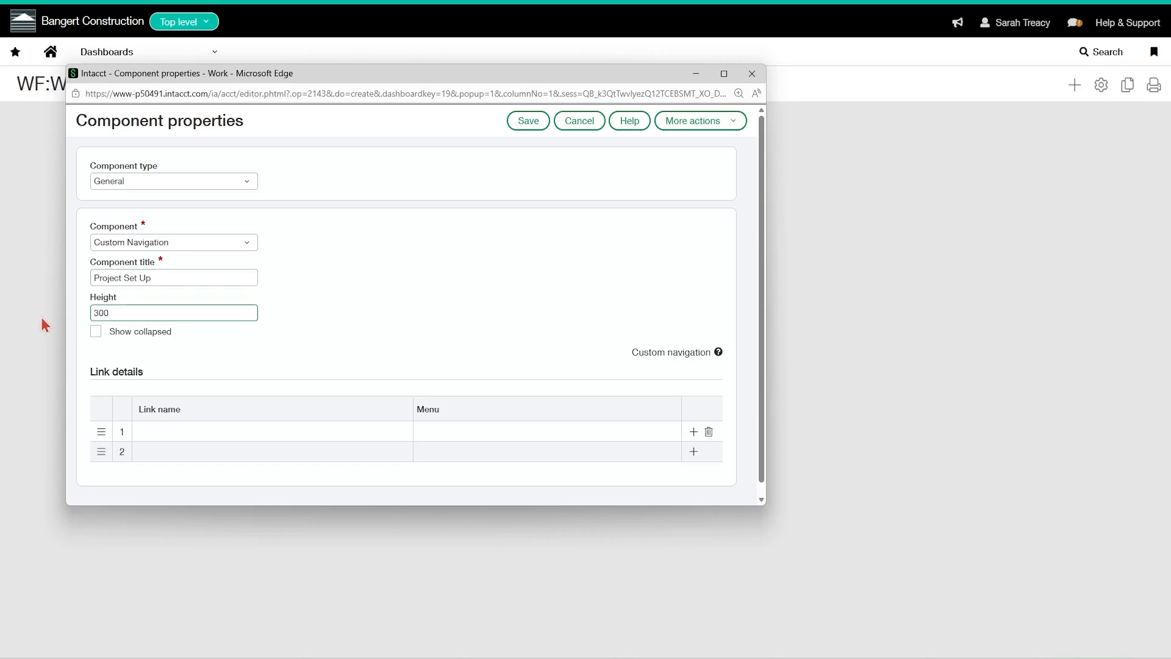
{"action": "key", "text": "ctrl+a"}
- Fill in the first link as "Set Up Project", pointing to the Projects entry of the Projects application
{"action": "scroll", "coordinate": [316, 361], "scroll_direction": "down", "scroll_amount": 1}
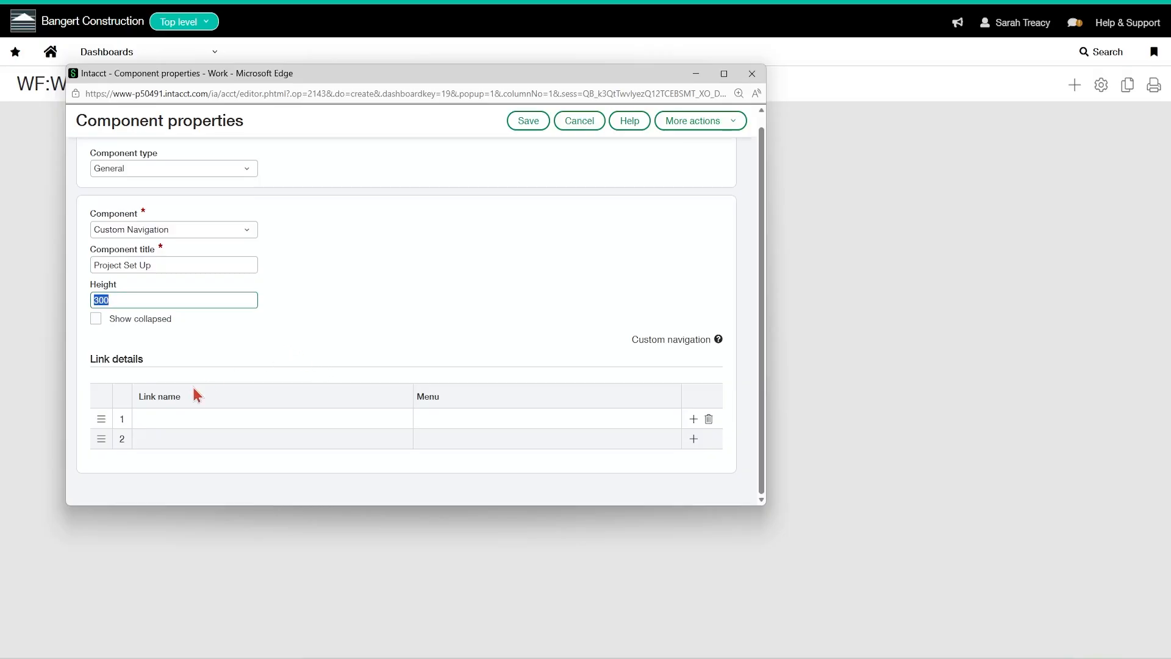
{"action": "left_click", "coordinate": [184, 412]}
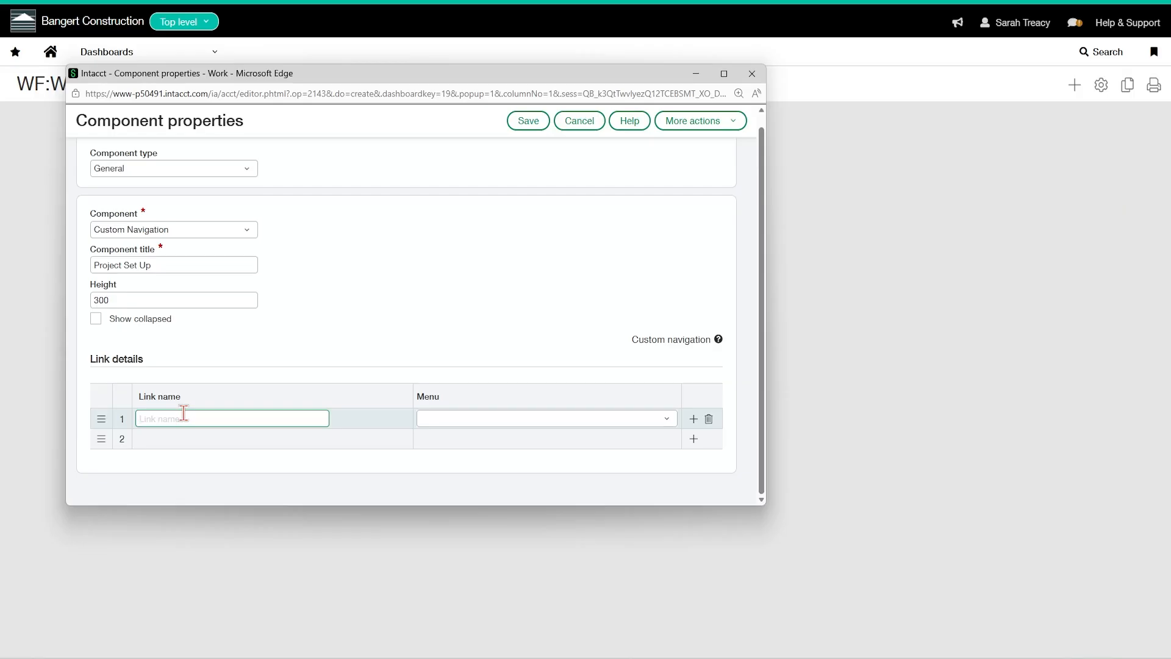
{"action": "type", "text": "Set Up Project"}
{"action": "key", "text": "Tab"}
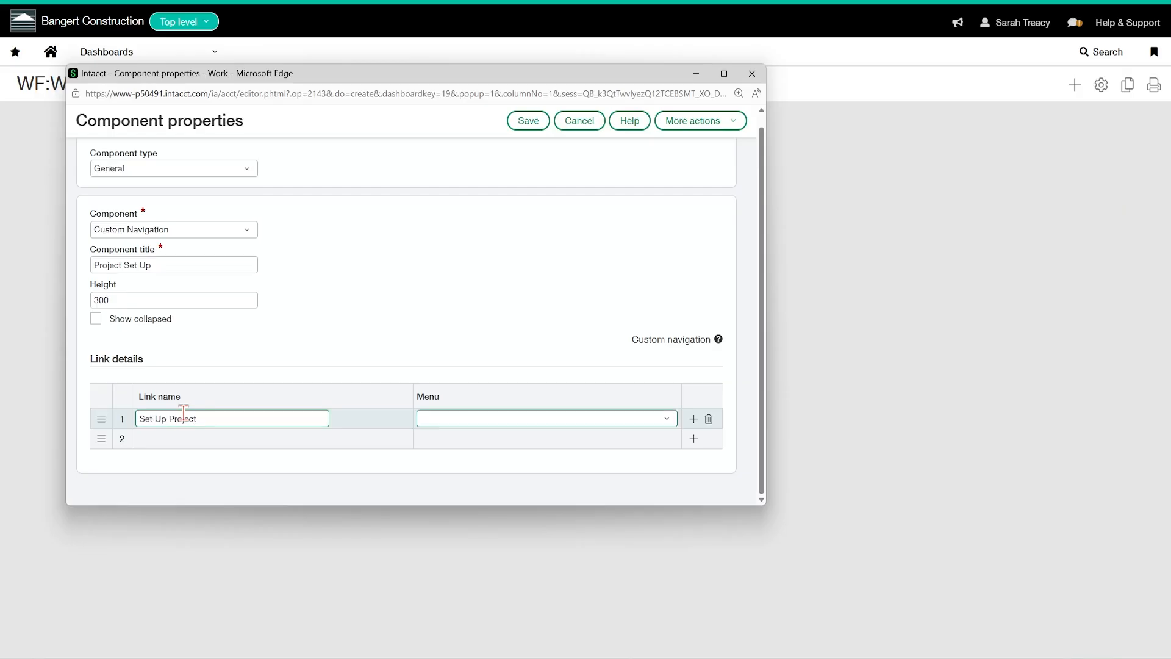
{"action": "left_click", "coordinate": [463, 423]}
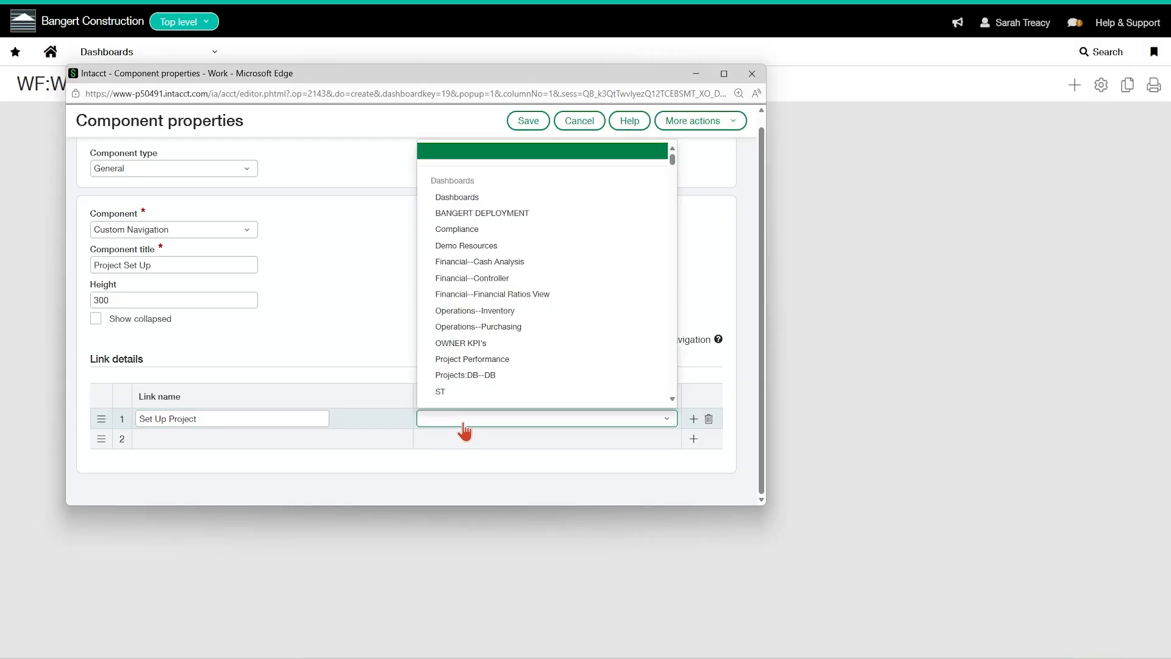
{"action": "key", "text": "p"}
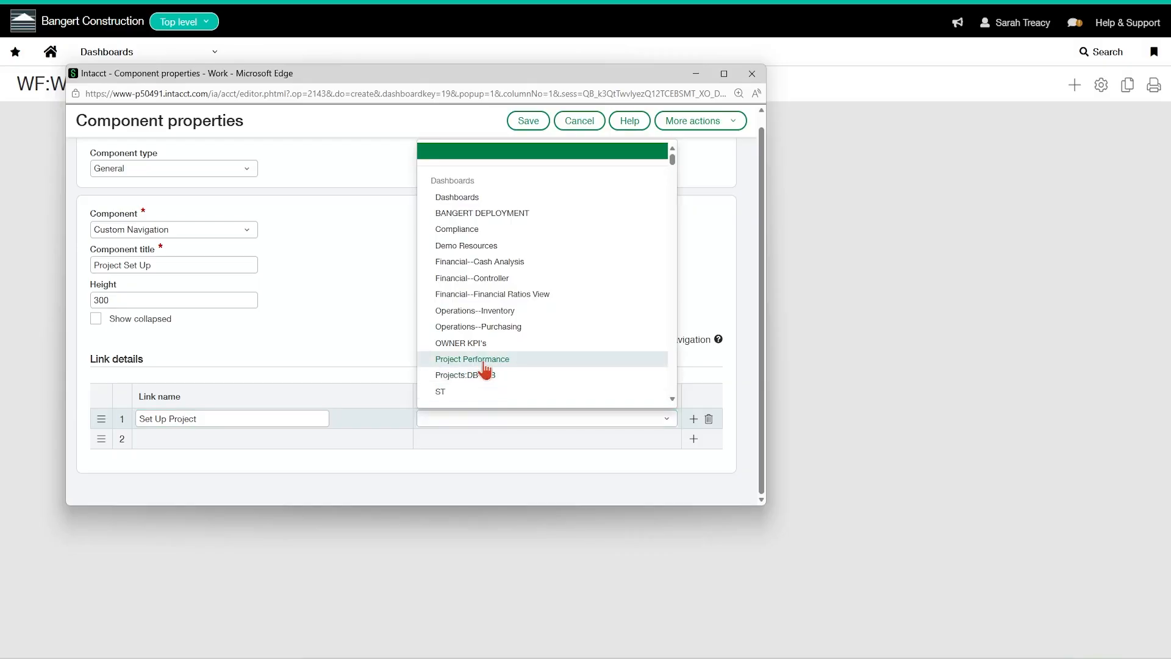
{"action": "scroll", "coordinate": [485, 369], "scroll_direction": "down", "scroll_amount": 20}
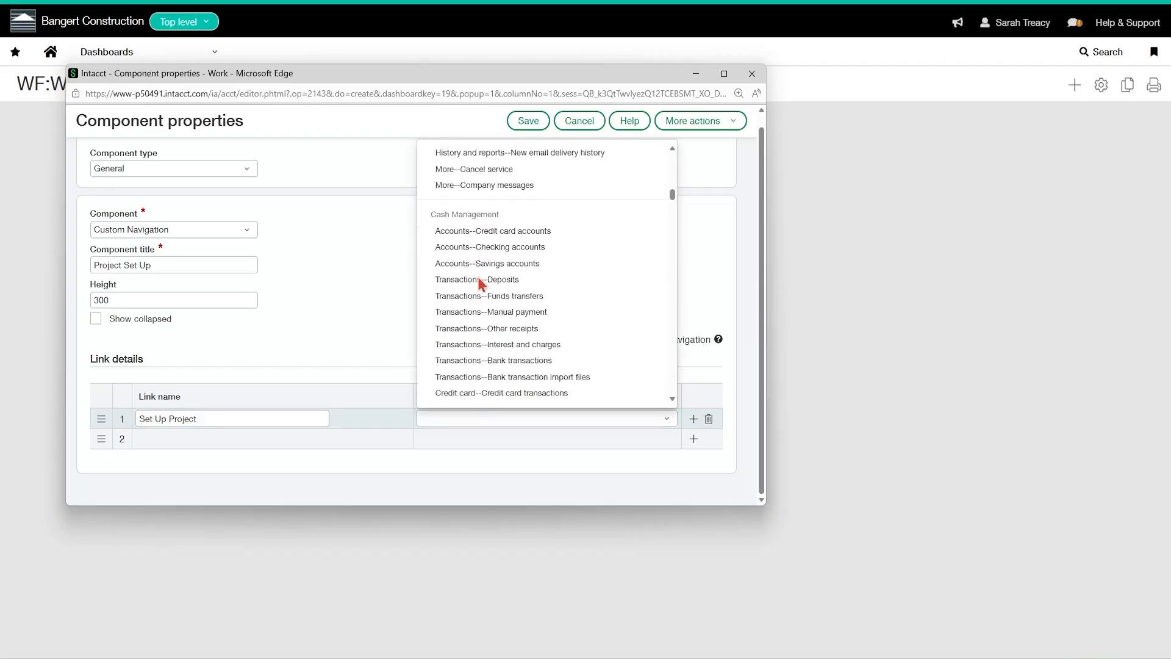
{"action": "scroll", "coordinate": [480, 283], "scroll_direction": "down", "scroll_amount": 10}
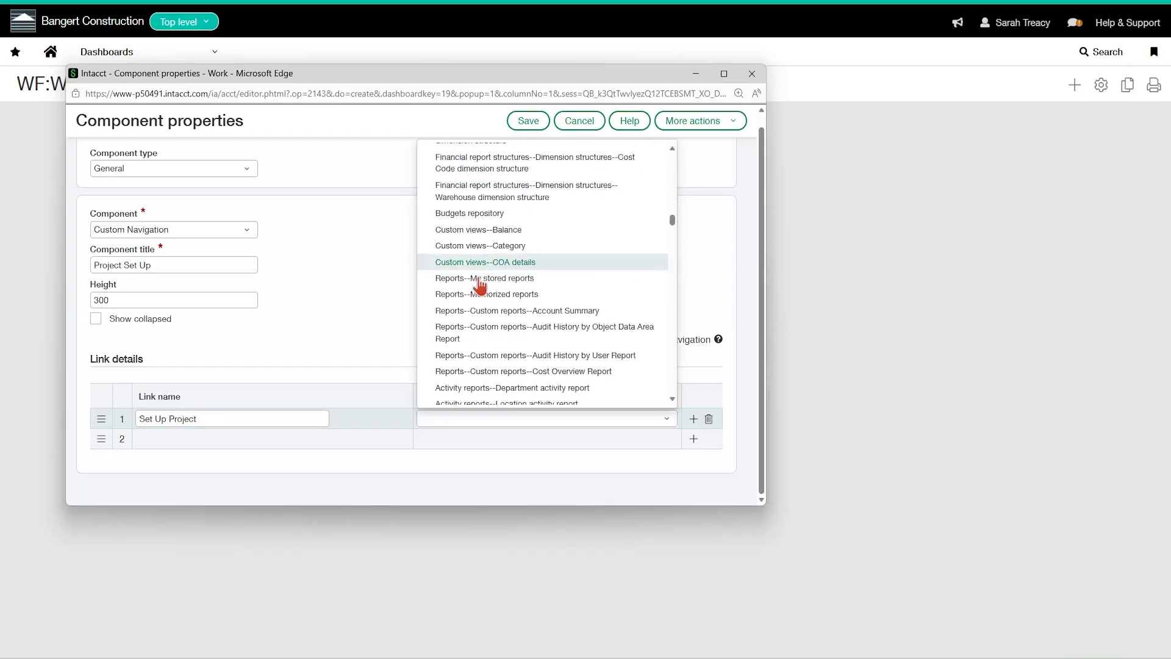
{"action": "left_click_drag", "start_coordinate": [672, 228], "coordinate": [561, 281]}
{"action": "scroll", "coordinate": [559, 280], "scroll_direction": "down", "scroll_amount": 5}
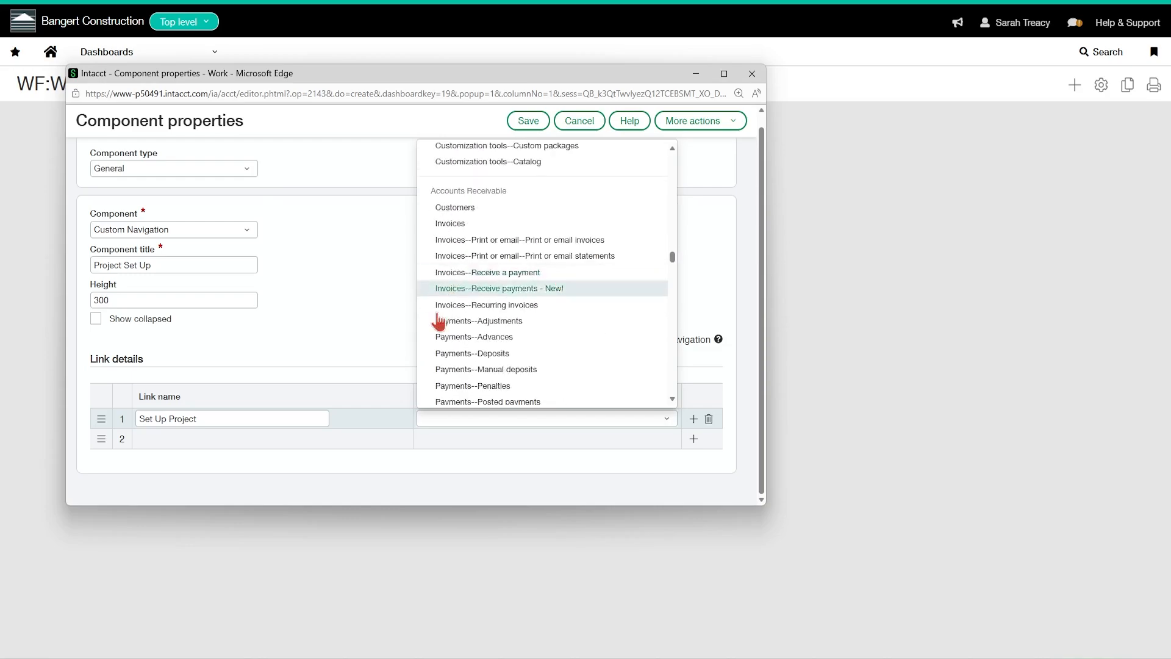
{"action": "scroll", "coordinate": [439, 322], "scroll_direction": "down", "scroll_amount": 5}
{"action": "scroll", "coordinate": [439, 329], "scroll_direction": "down", "scroll_amount": 5}
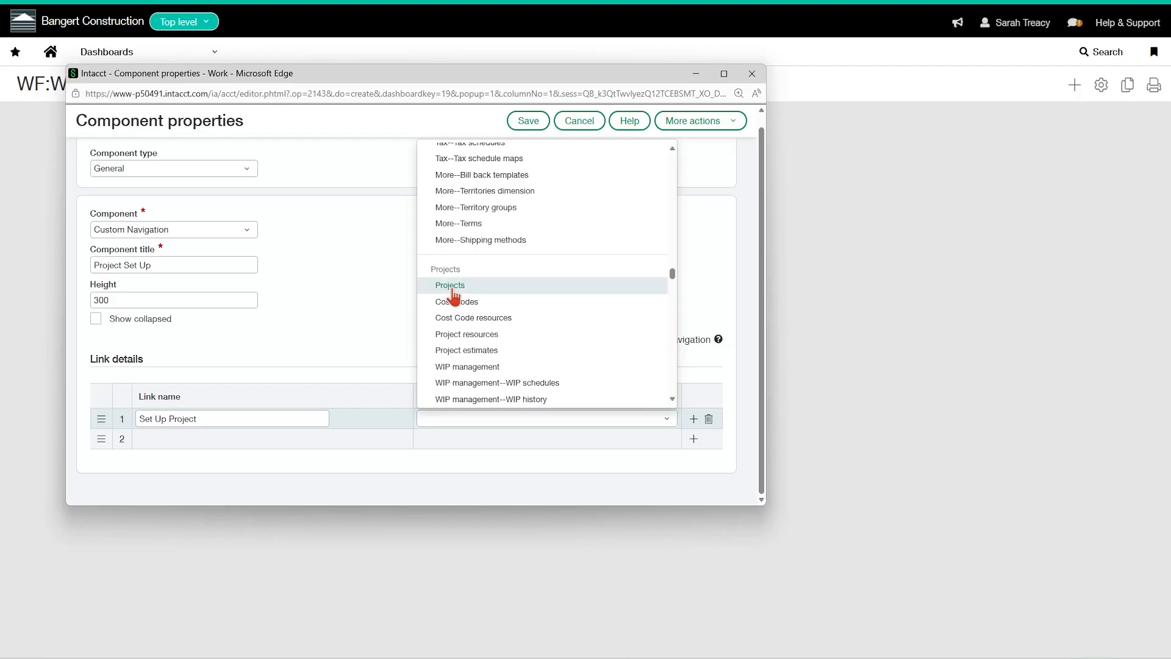
{"action": "left_click", "coordinate": [452, 288]}
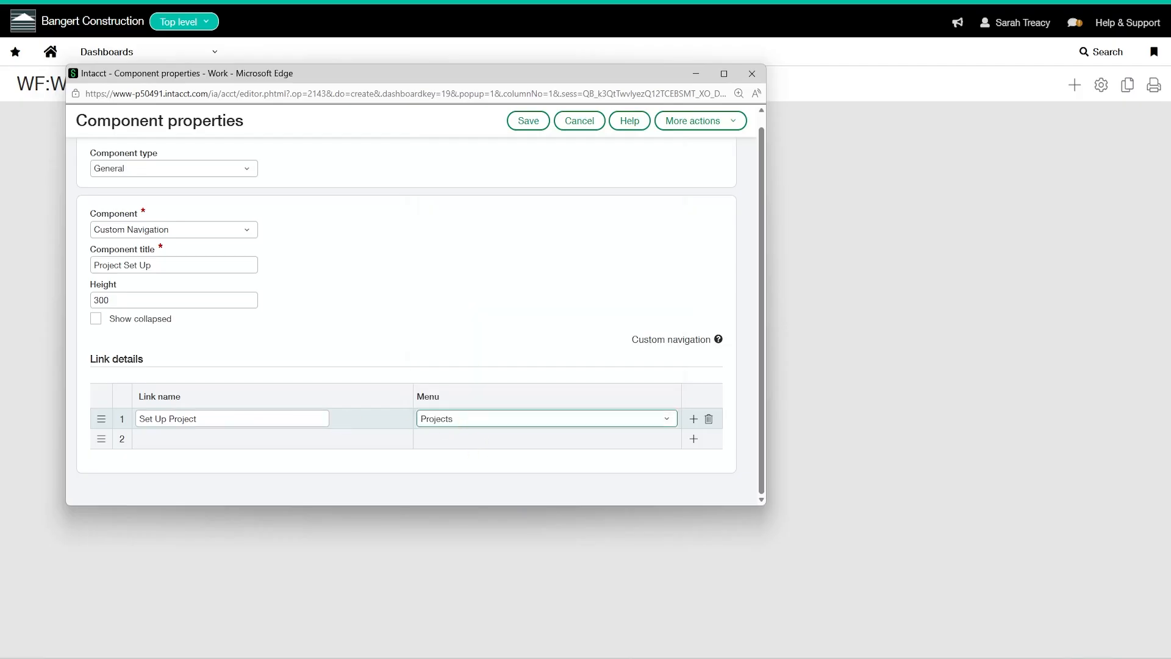
- Add a second link named "Add cost codes to project" that points to Projects in the Projects application
{"action": "left_click", "coordinate": [176, 438]}
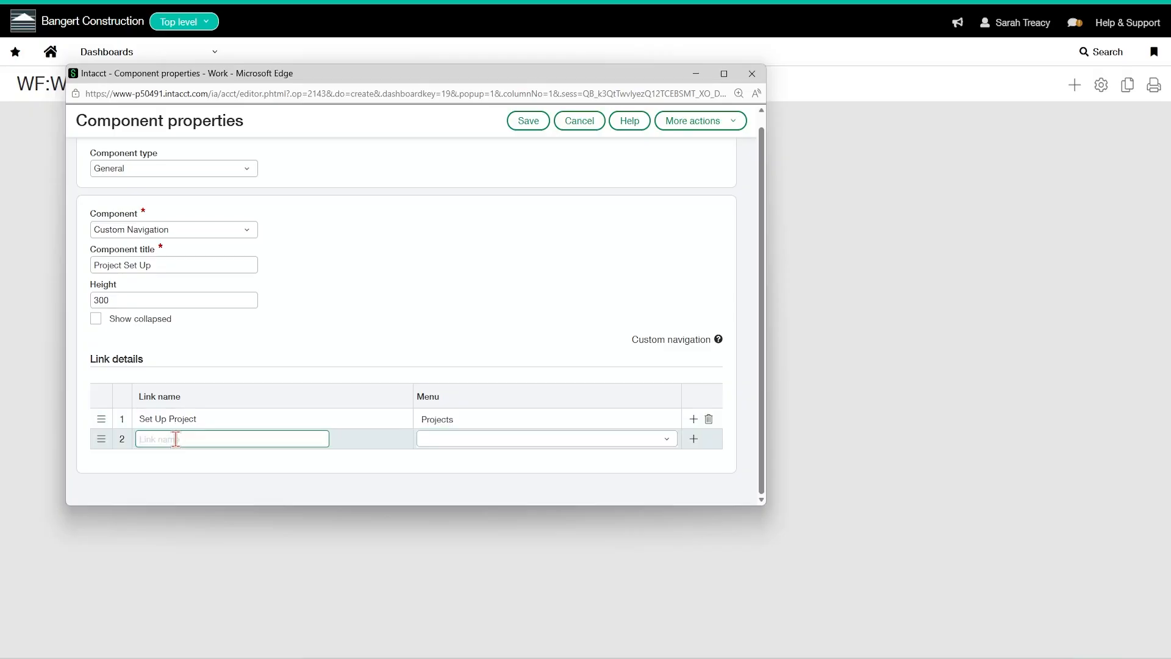
{"action": "type", "text": "Add cost codes to project"}
{"action": "left_click", "coordinate": [437, 445]}
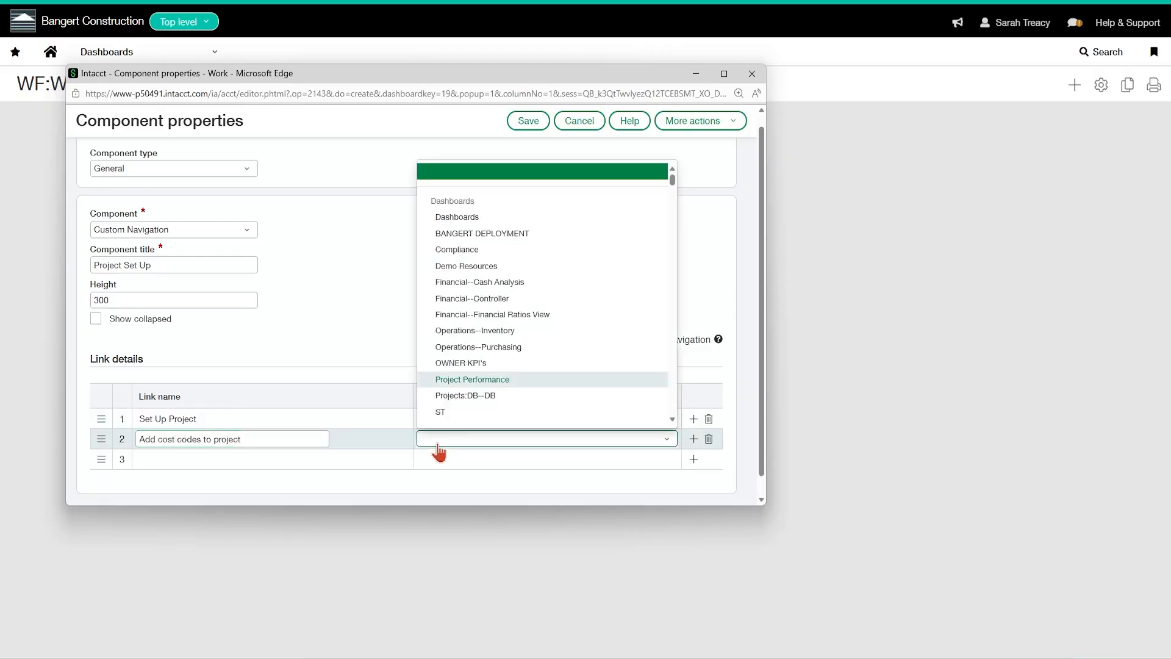
{"action": "scroll", "coordinate": [635, 244], "scroll_direction": "down", "scroll_amount": 1}
{"action": "left_click_drag", "start_coordinate": [671, 183], "coordinate": [670, 296]}
{"action": "scroll", "coordinate": [582, 293], "scroll_direction": "down", "scroll_amount": 2}
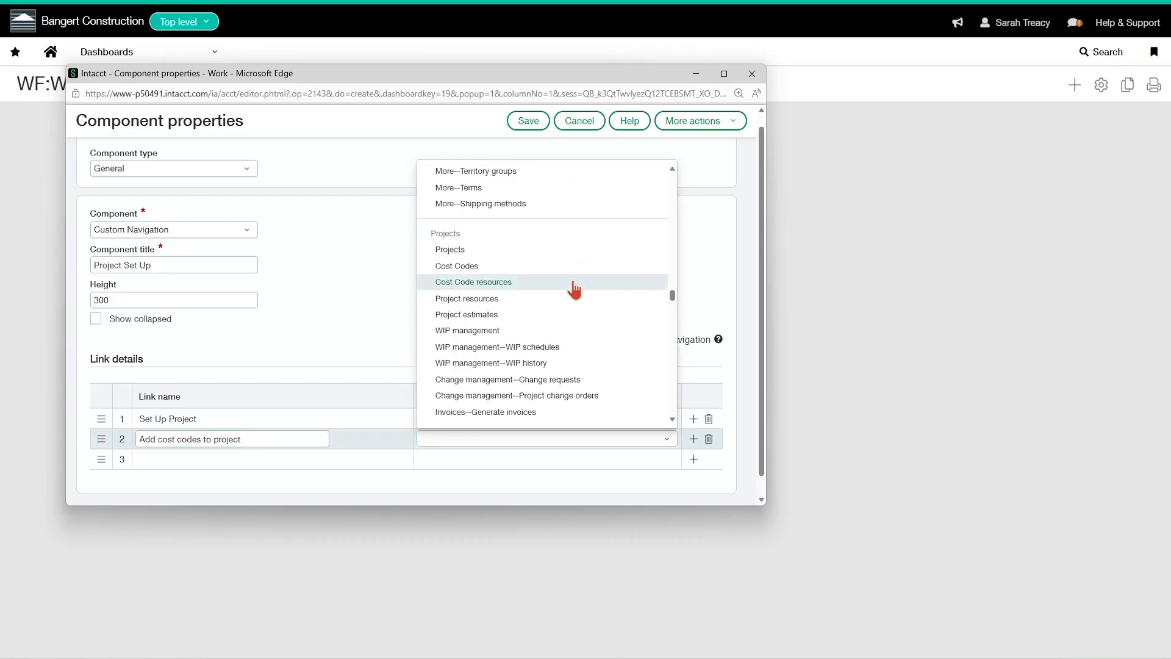
{"action": "left_click", "coordinate": [447, 253]}
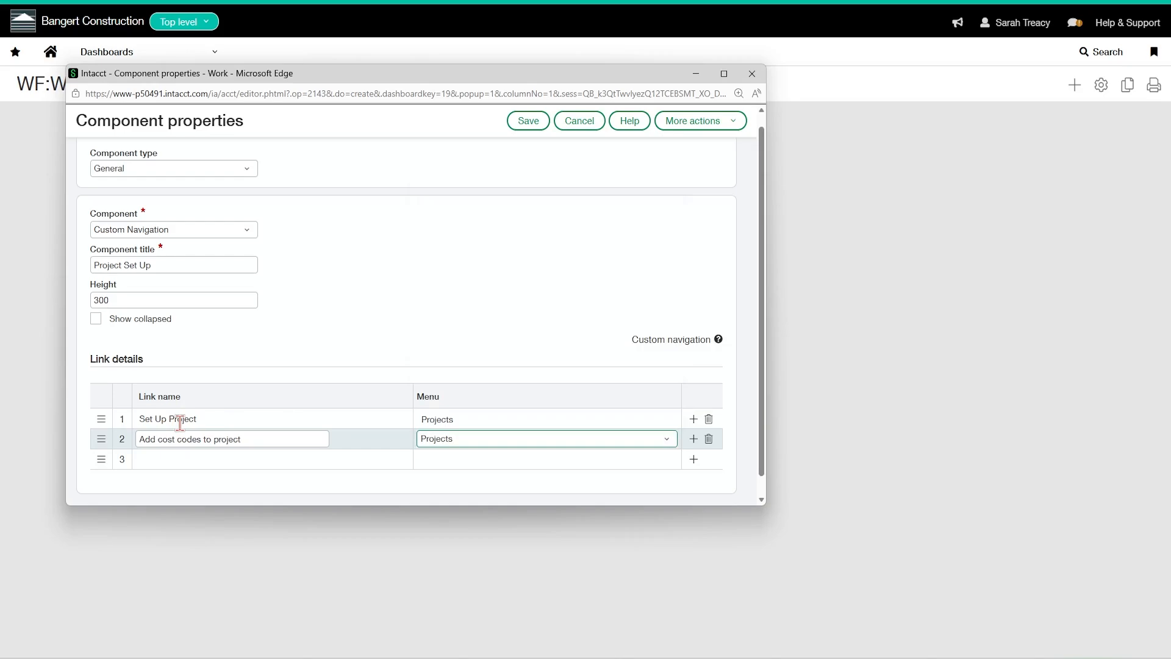
- Add a third link named "Set up Project Contract" that points to Project contracts
{"action": "left_click", "coordinate": [192, 453]}
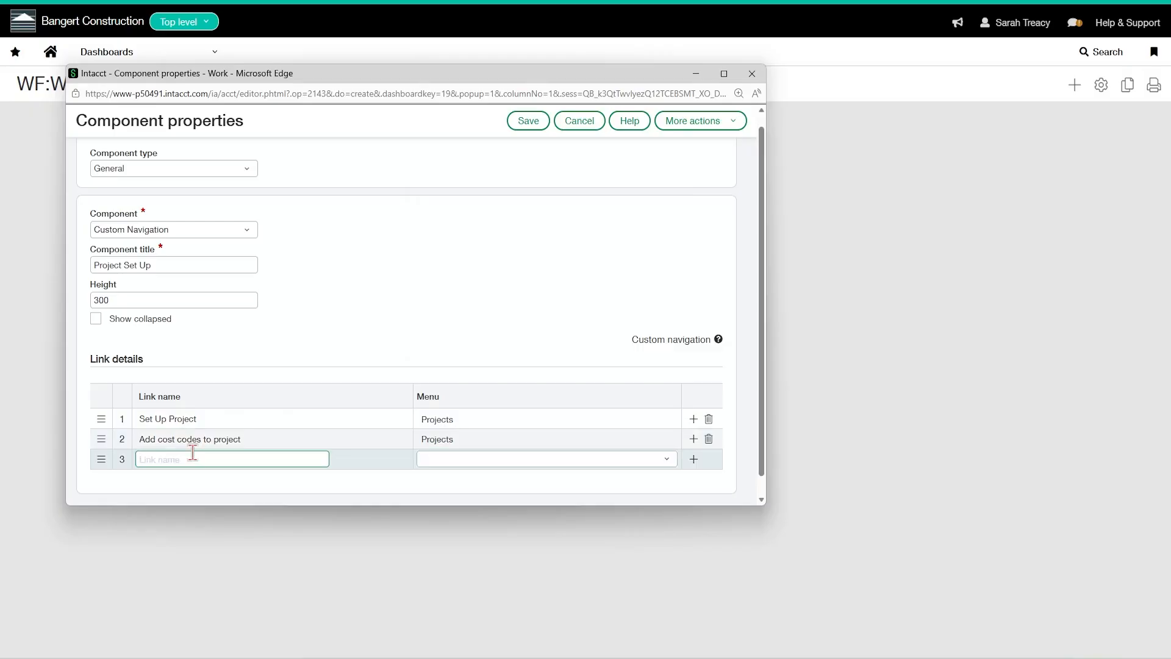
{"action": "type", "text": "Set up Project Contract"}
{"action": "left_click", "coordinate": [639, 461]}
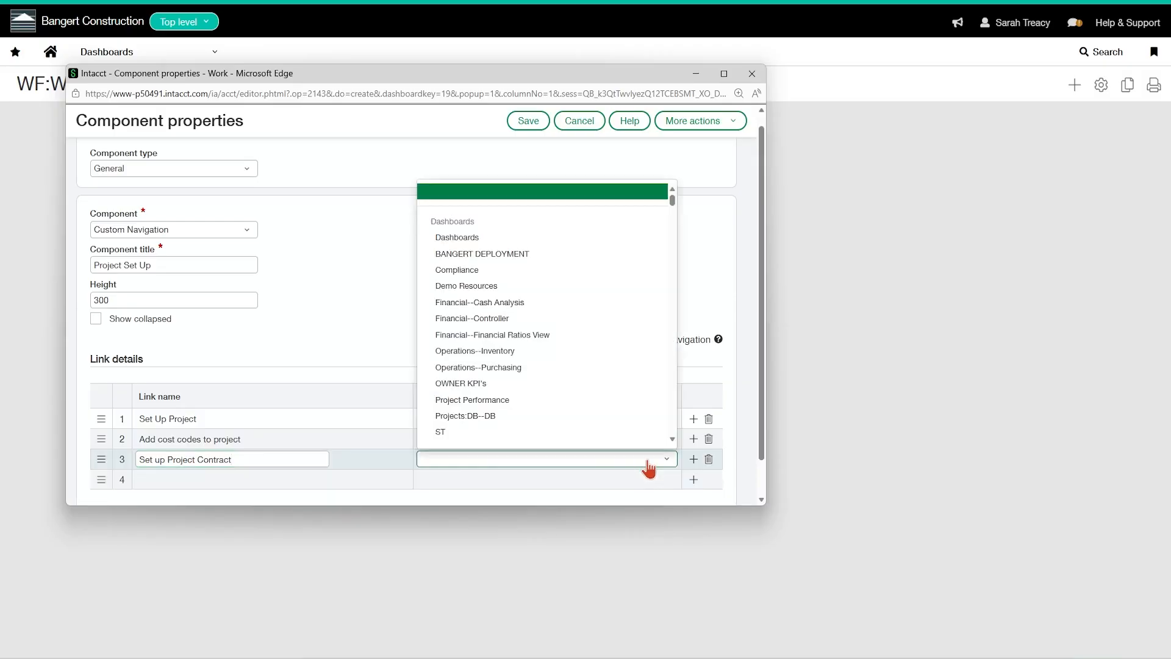
{"action": "scroll", "coordinate": [636, 302], "scroll_direction": "down", "scroll_amount": 3}
{"action": "left_click_drag", "start_coordinate": [669, 210], "coordinate": [672, 333]}
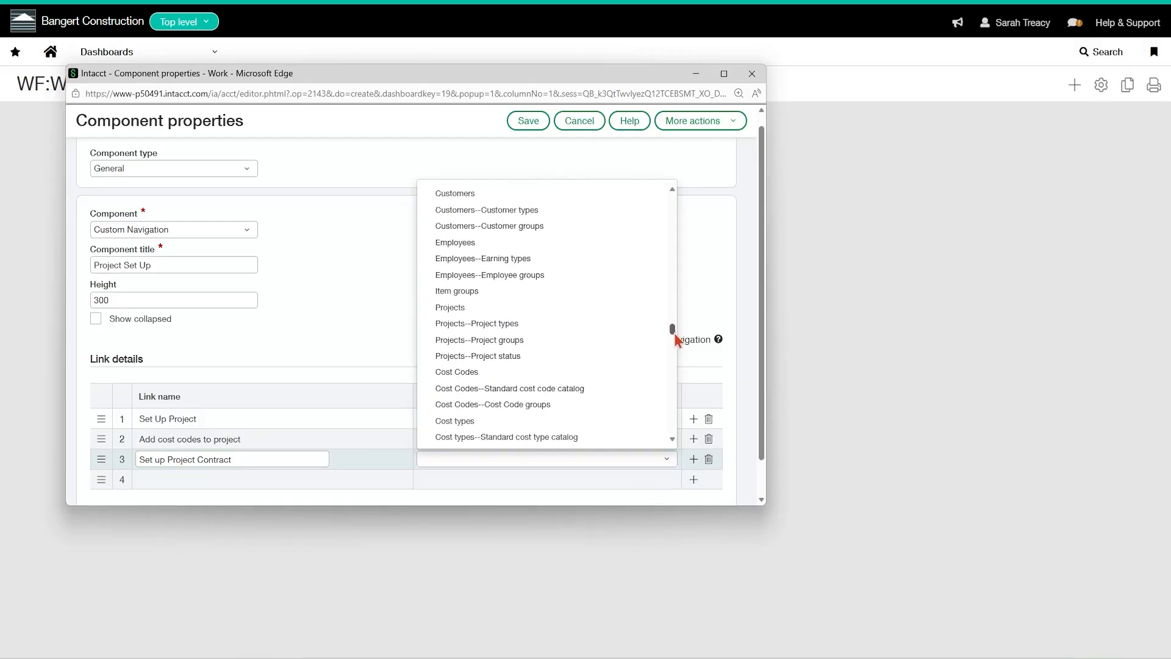
{"action": "scroll", "coordinate": [589, 311], "scroll_direction": "up", "scroll_amount": 5}
{"action": "scroll", "coordinate": [589, 311], "scroll_direction": "up", "scroll_amount": 10}
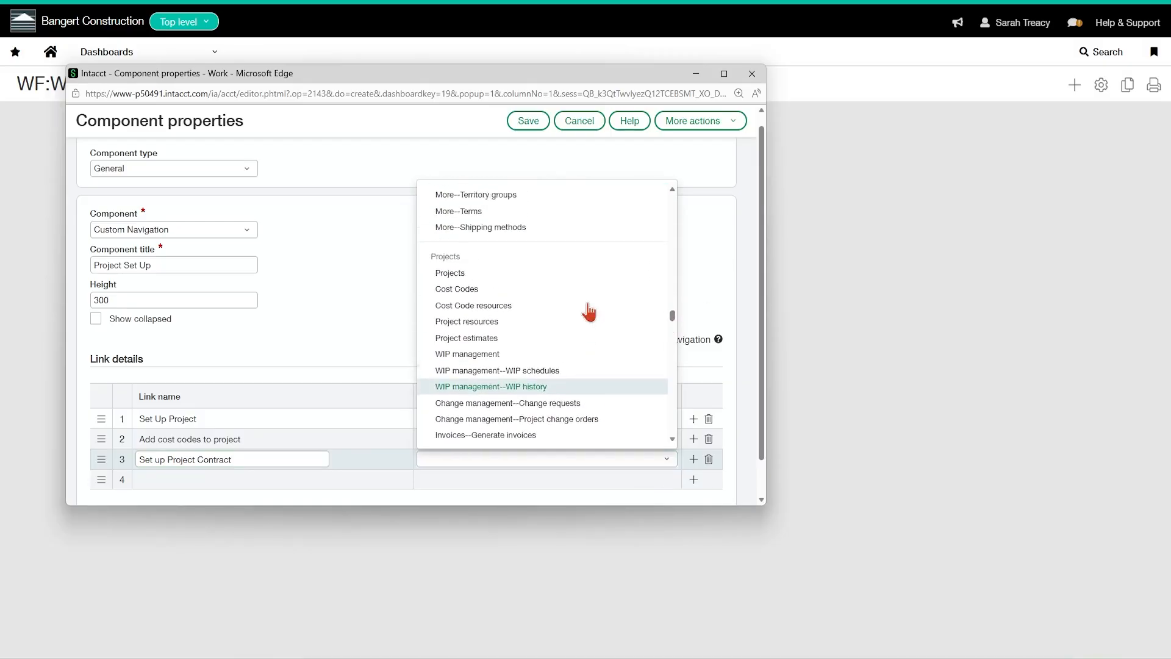
{"action": "scroll", "coordinate": [588, 312], "scroll_direction": "down", "scroll_amount": 5}
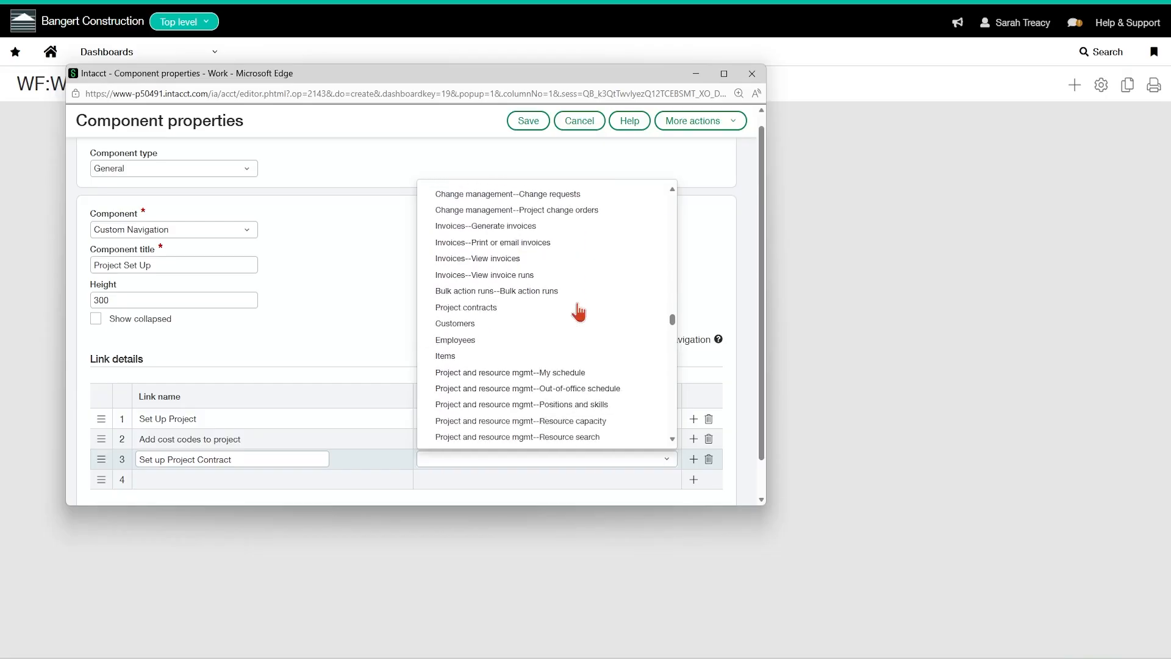
{"action": "left_click", "coordinate": [498, 303]}
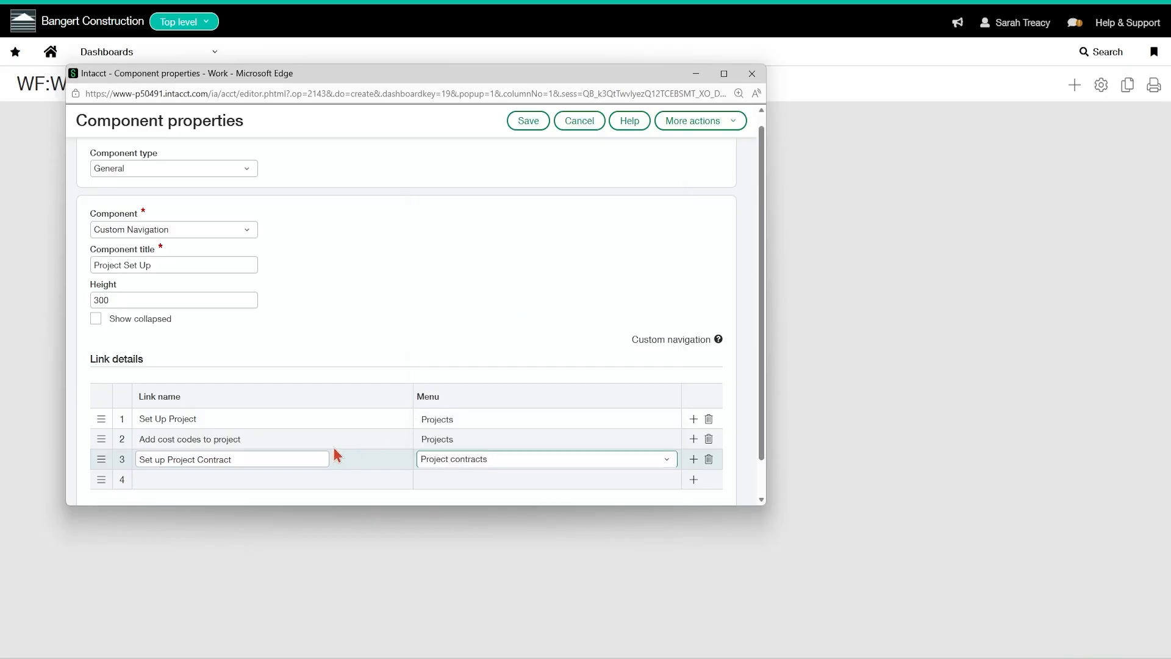
{"action": "left_click", "coordinate": [242, 458]}
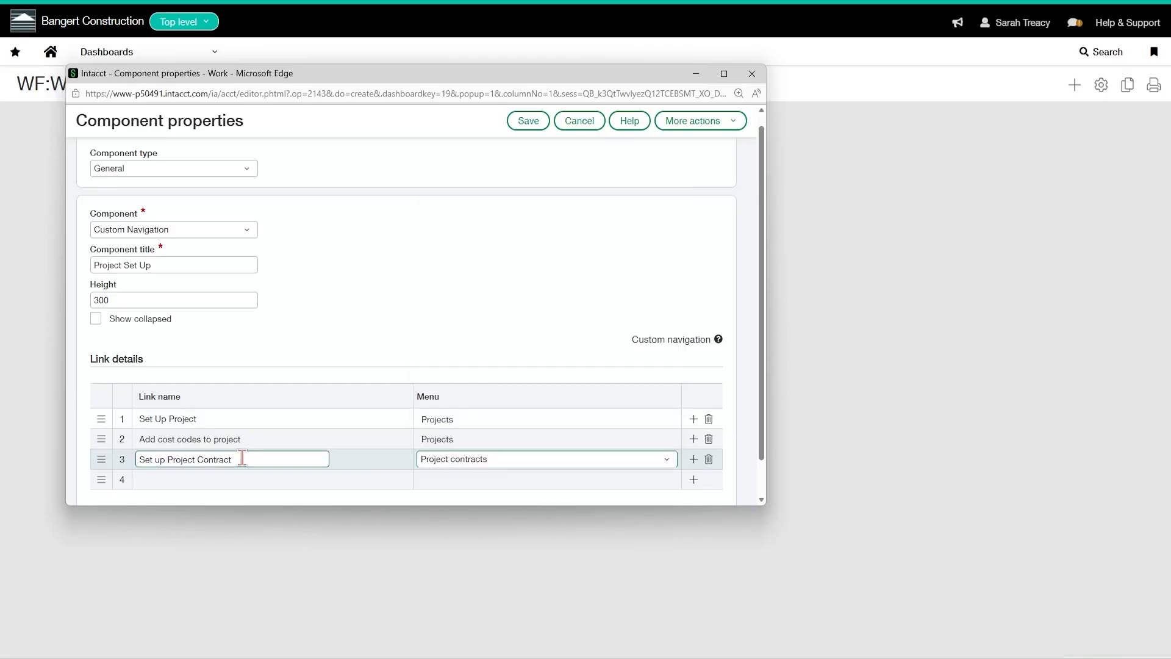
- Add a fourth link named "Set up PJC Lines" that points to Project contracts
{"action": "left_click", "coordinate": [216, 476]}
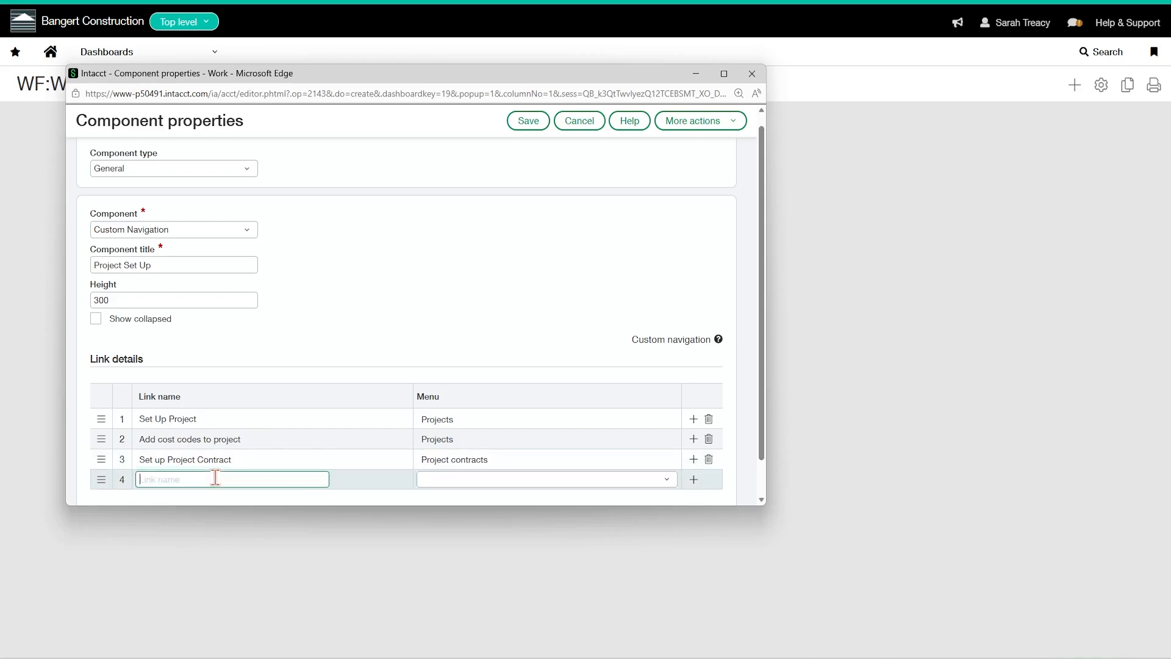
{"action": "type", "text": "Set up PJC Lines"}
{"action": "key", "text": "Tab"}
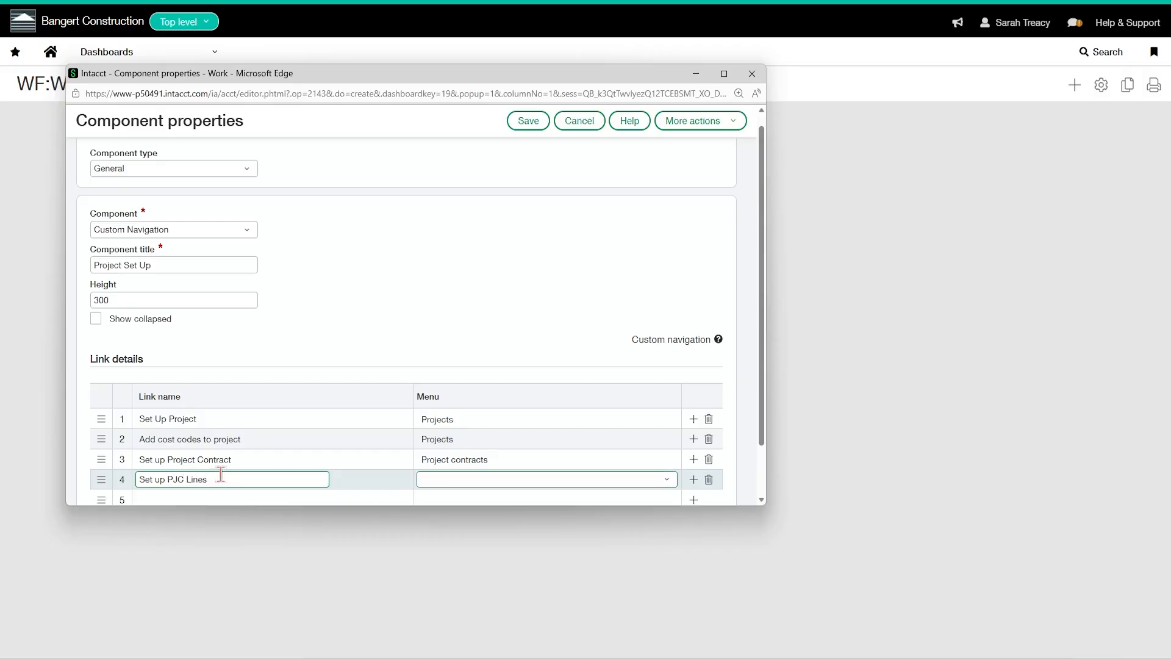
{"action": "left_click", "coordinate": [476, 482]}
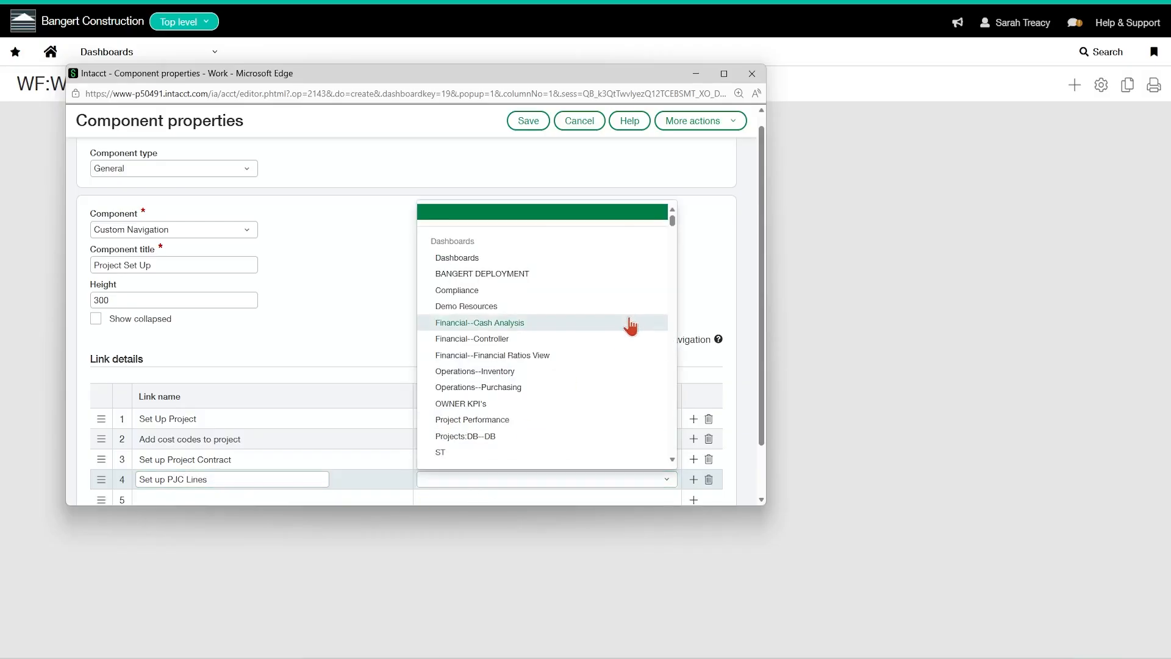
{"action": "left_click_drag", "start_coordinate": [672, 223], "coordinate": [655, 341]}
{"action": "scroll", "coordinate": [561, 334], "scroll_direction": "down", "scroll_amount": 4}
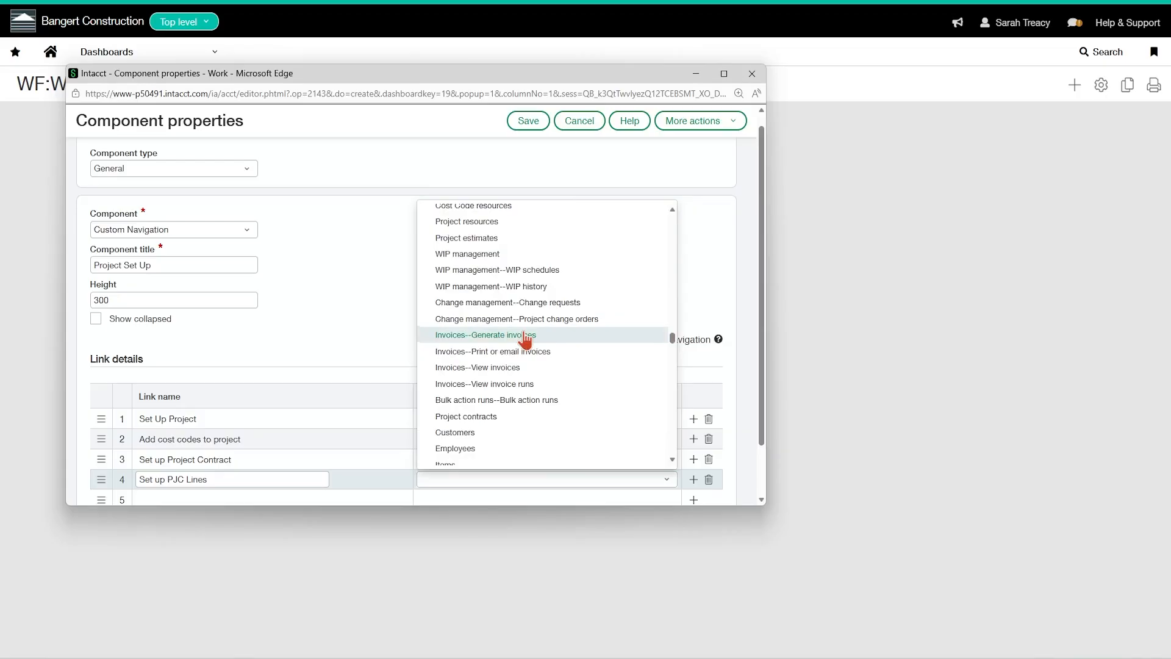
{"action": "scroll", "coordinate": [526, 339], "scroll_direction": "down", "scroll_amount": 3}
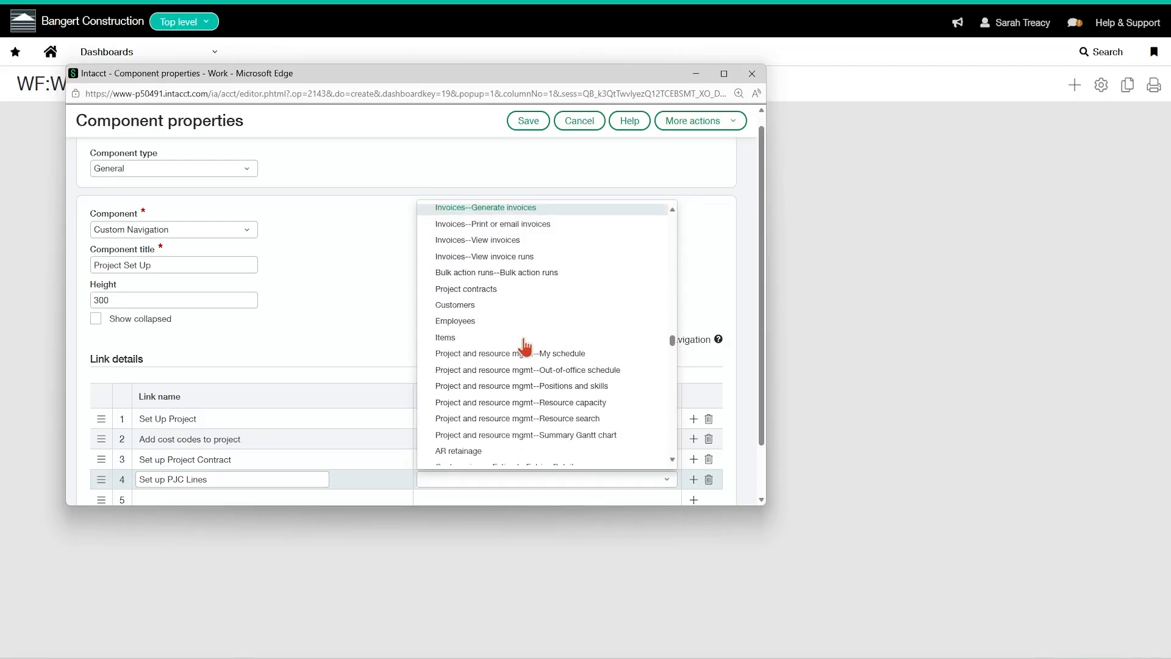
{"action": "left_click", "coordinate": [488, 289]}
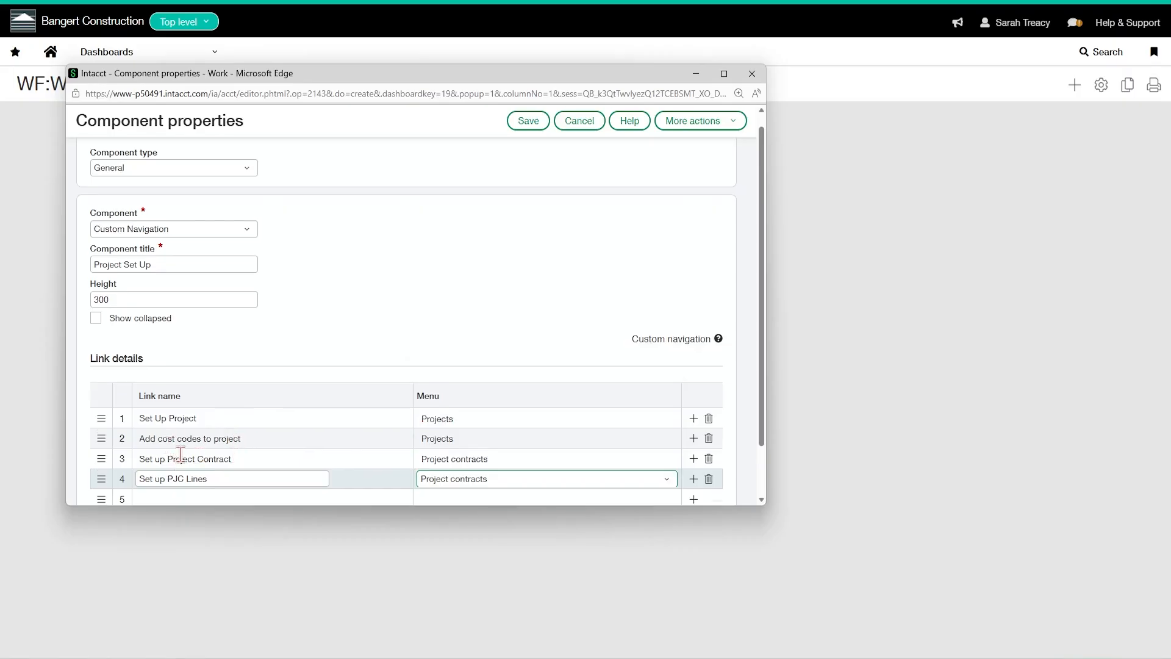
- Add a fifth link named "Set Up Estimates" that points to Project estimates in the Projects application
{"action": "scroll", "coordinate": [181, 457], "scroll_direction": "down", "scroll_amount": 1}
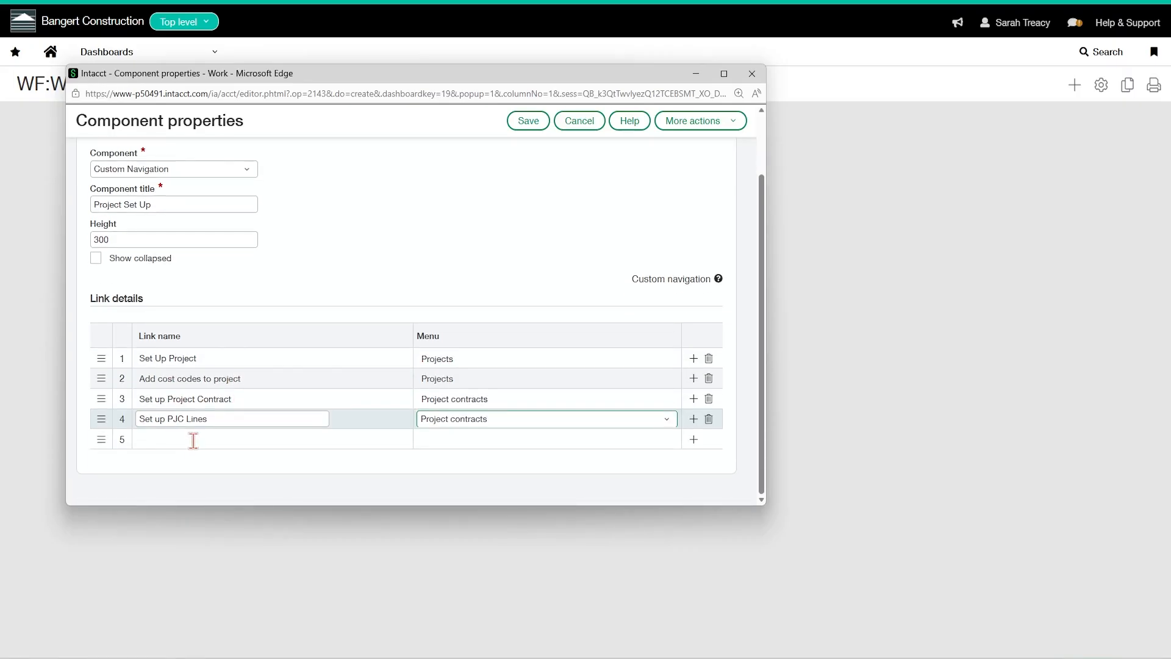
{"action": "left_click", "coordinate": [193, 441]}
{"action": "type", "text": "S"}
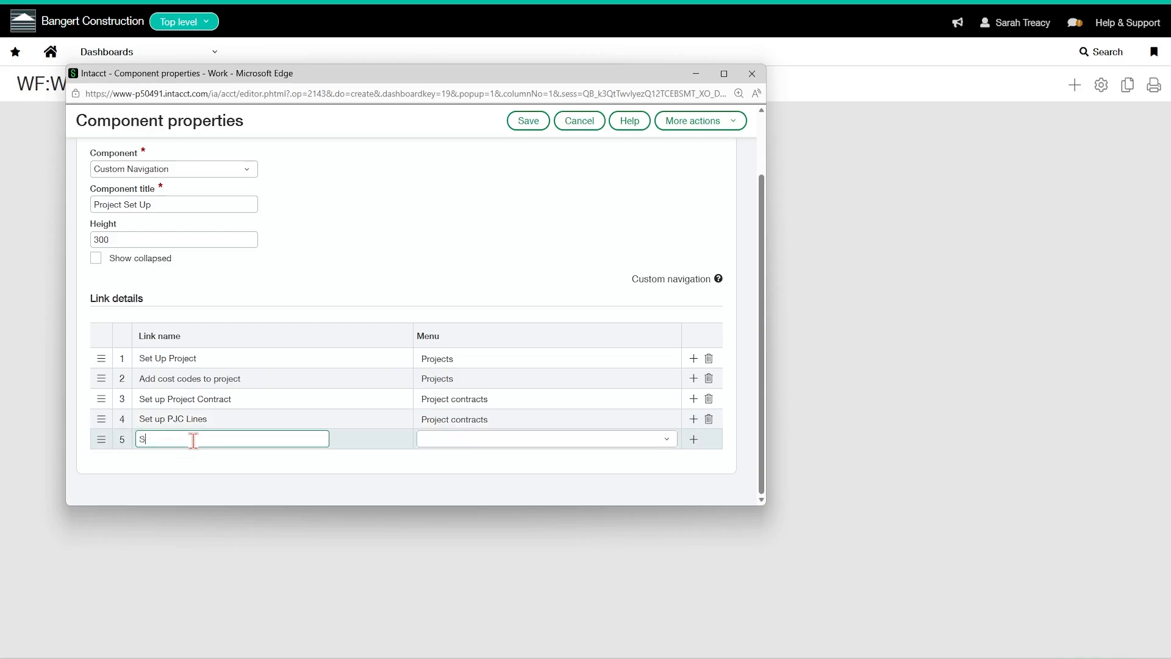
{"action": "type", "text": "et Up Estimates"}
{"action": "left_click", "coordinate": [431, 440]}
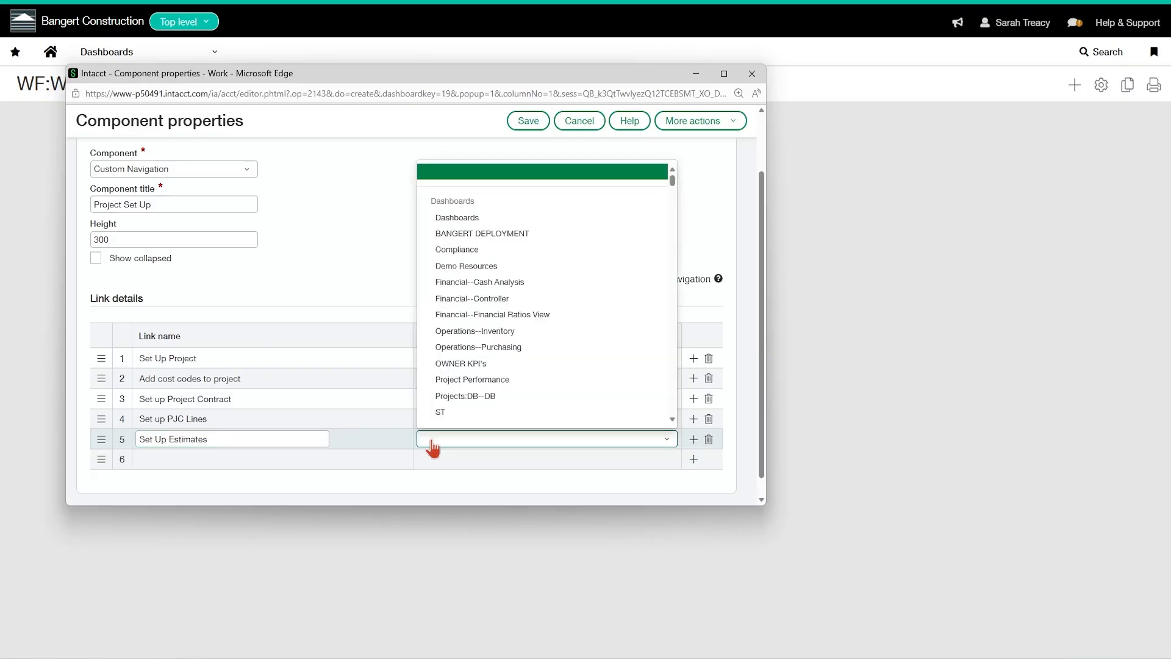
{"action": "key", "text": "e"}
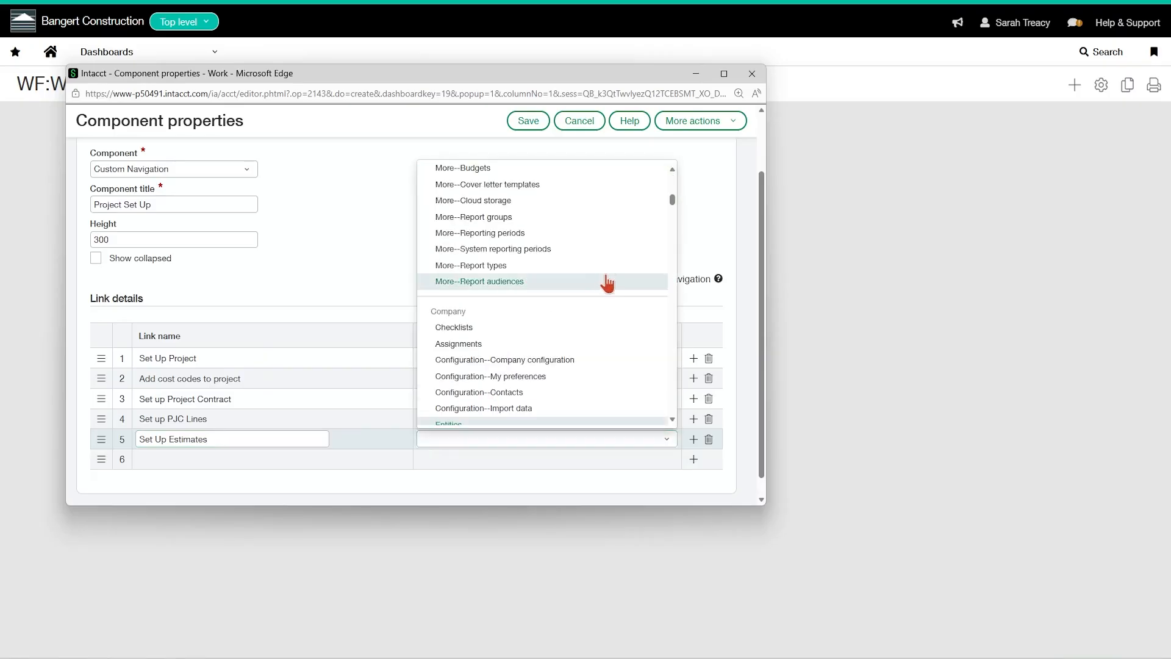
{"action": "left_click_drag", "start_coordinate": [672, 203], "coordinate": [658, 327]}
{"action": "scroll", "coordinate": [615, 307], "scroll_direction": "down", "scroll_amount": 12}
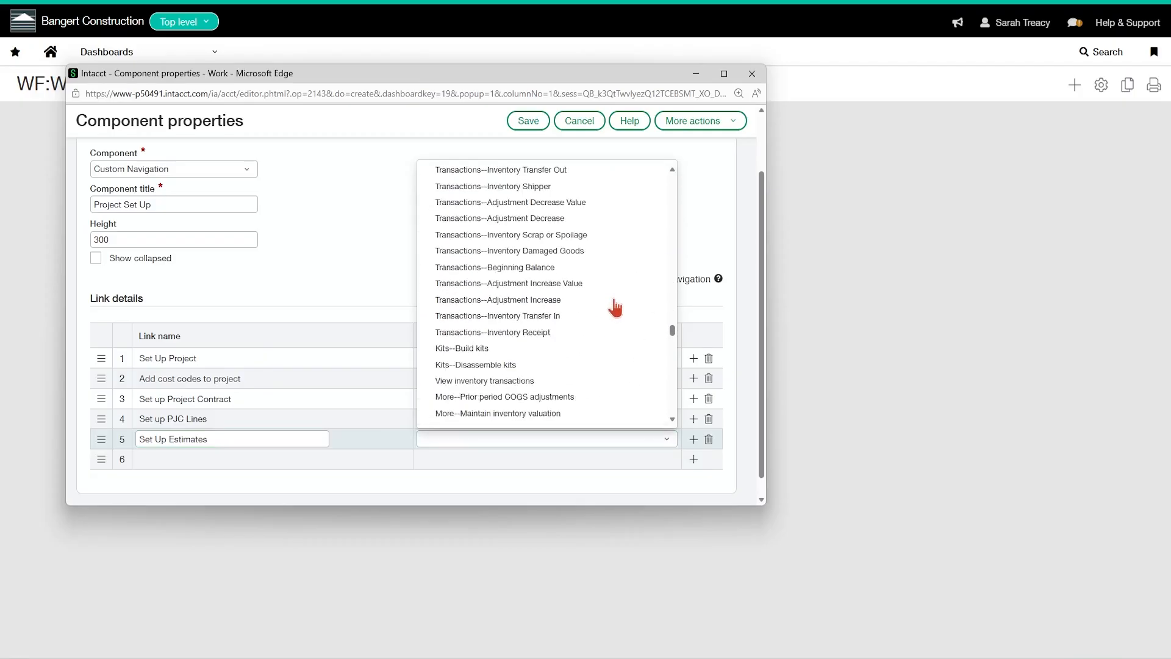
{"action": "scroll", "coordinate": [615, 306], "scroll_direction": "down", "scroll_amount": 4}
{"action": "scroll", "coordinate": [614, 305], "scroll_direction": "up", "scroll_amount": 15}
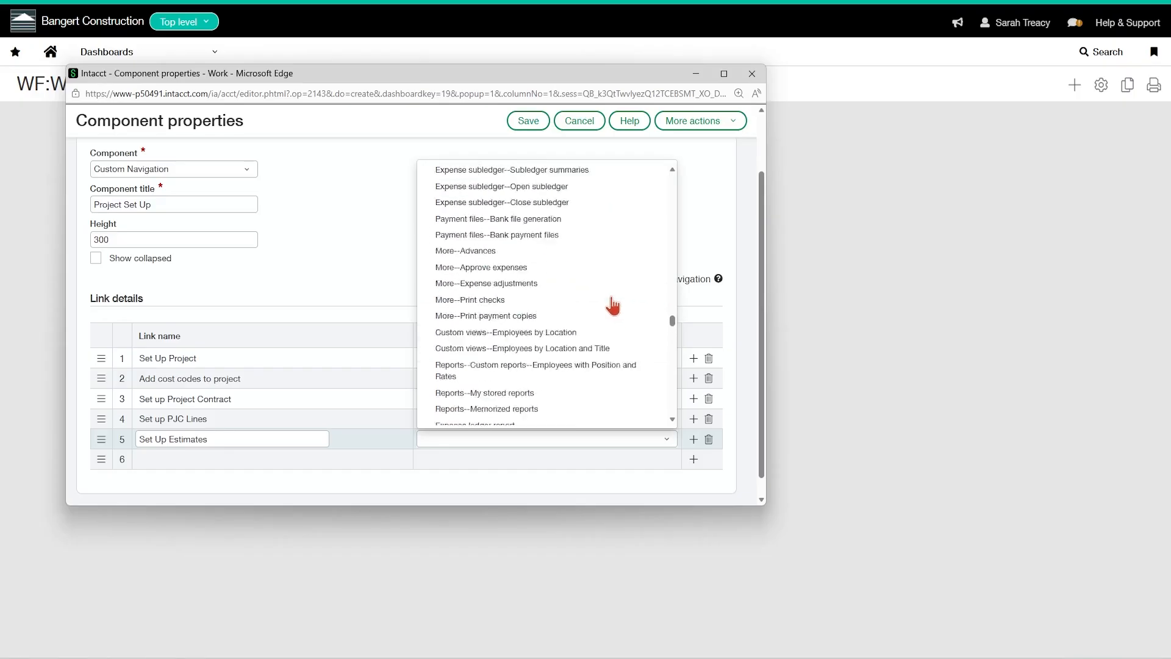
{"action": "scroll", "coordinate": [612, 305], "scroll_direction": "up", "scroll_amount": 6}
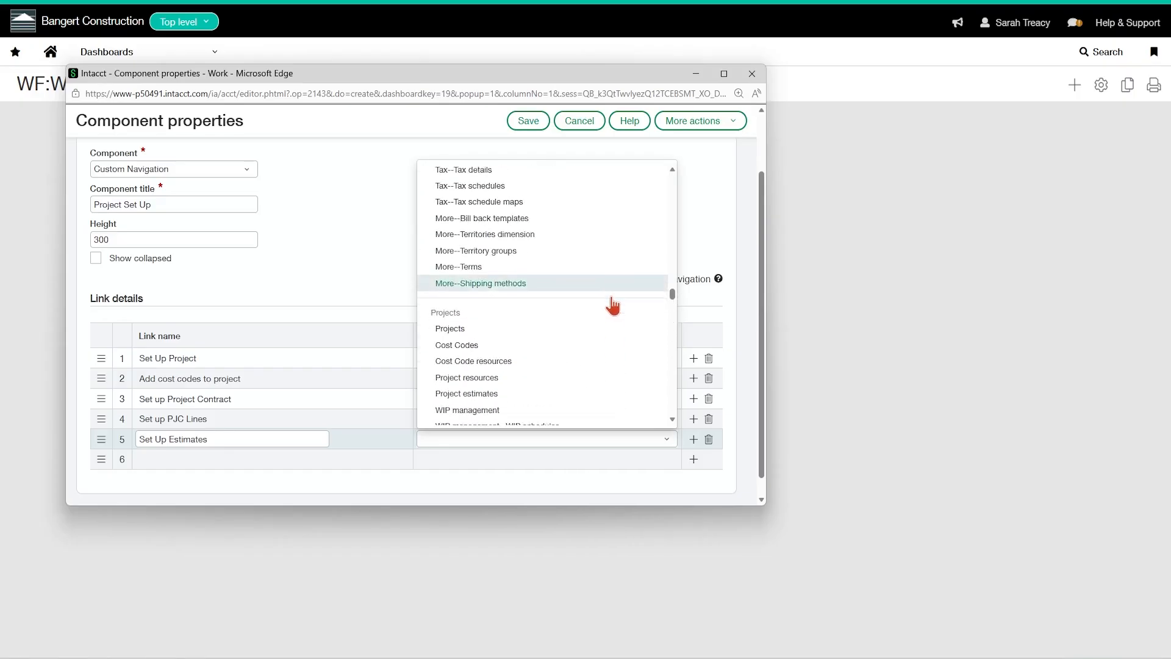
{"action": "scroll", "coordinate": [598, 305], "scroll_direction": "down", "scroll_amount": 2}
{"action": "left_click", "coordinate": [488, 223]}
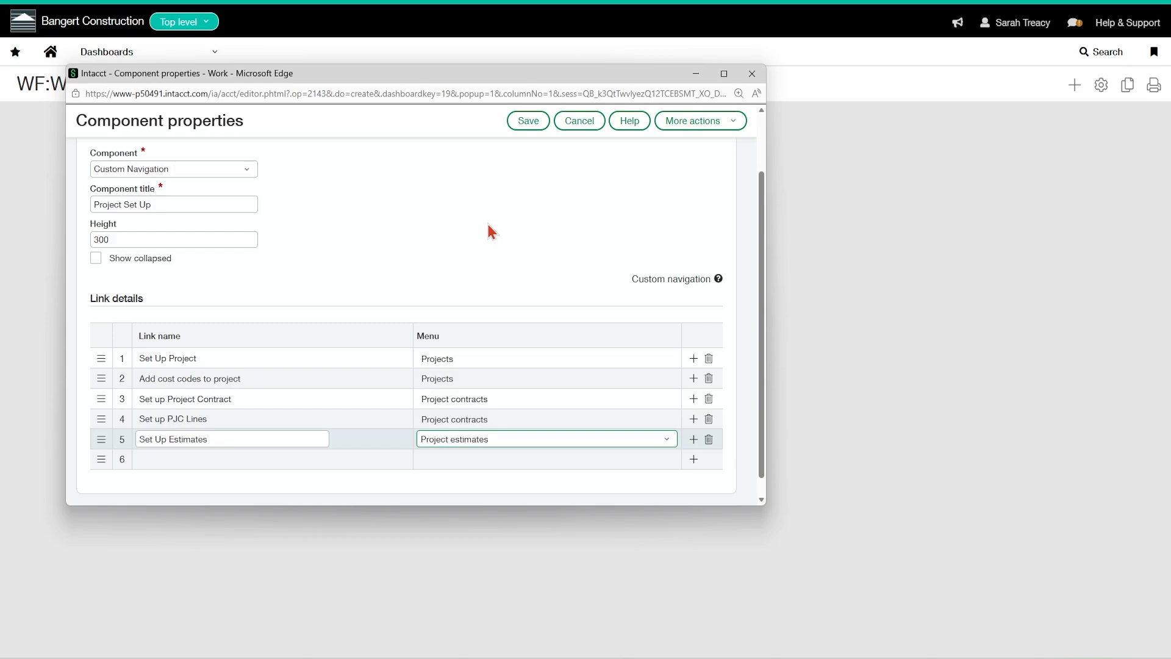
- Add a sixth link named "Add project to WIP" that points to WIP management--WIP schedules, and save the component
{"action": "left_click", "coordinate": [189, 458]}
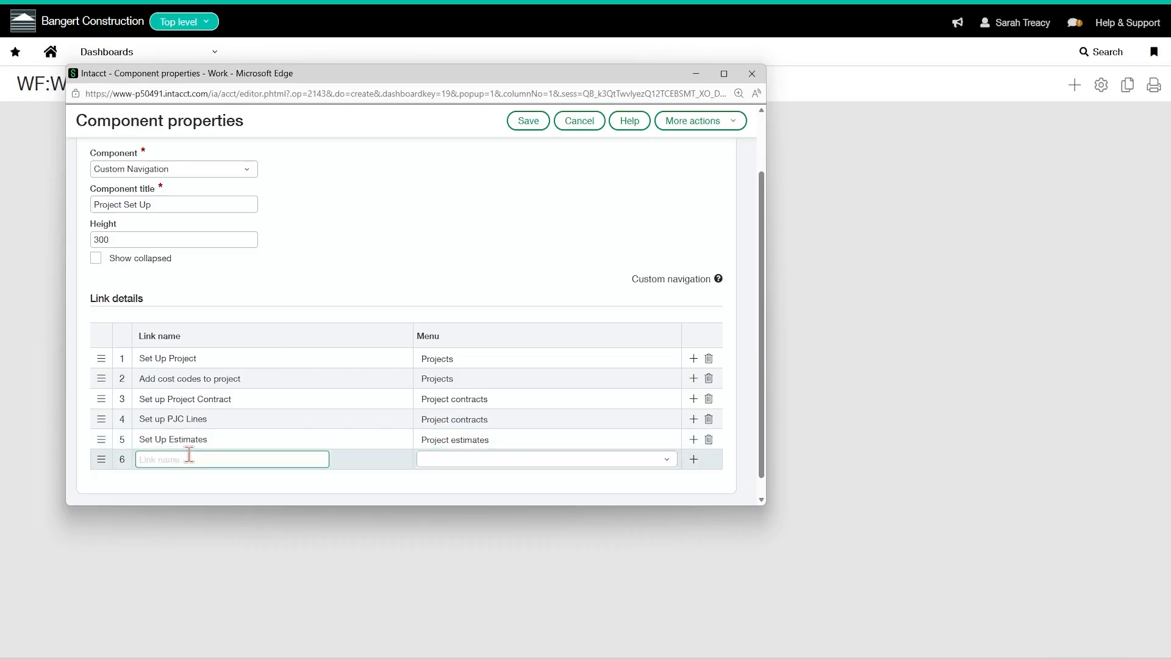
{"action": "type", "text": "Add project to WIP"}
{"action": "left_click", "coordinate": [460, 458]}
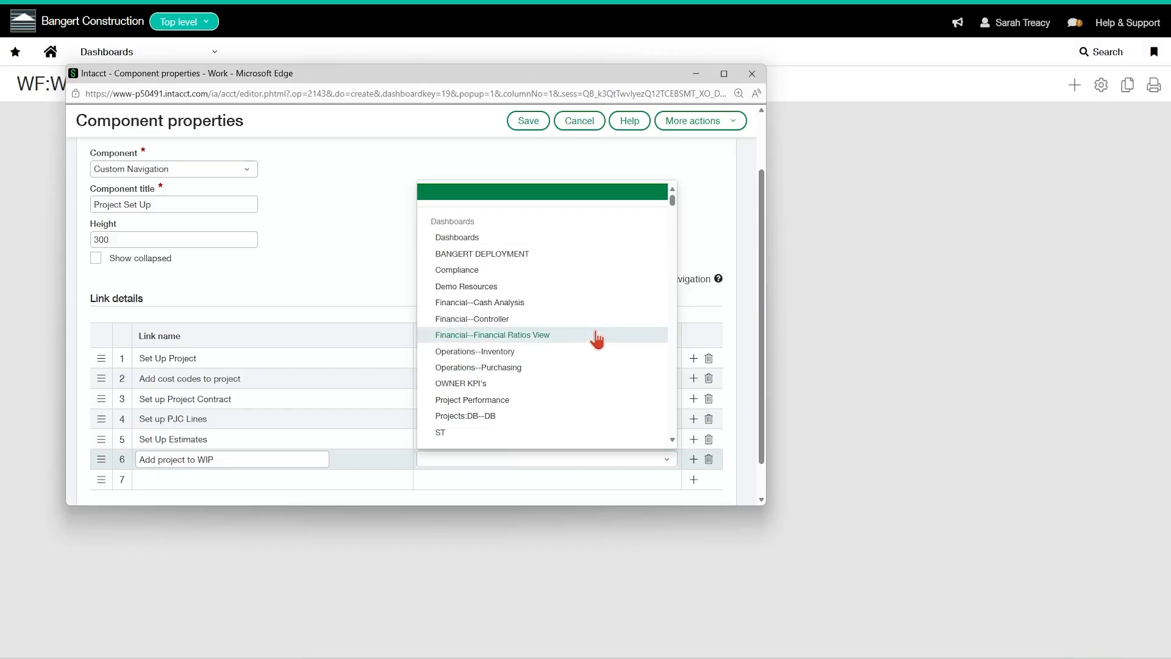
{"action": "scroll", "coordinate": [597, 340], "scroll_direction": "down", "scroll_amount": 20}
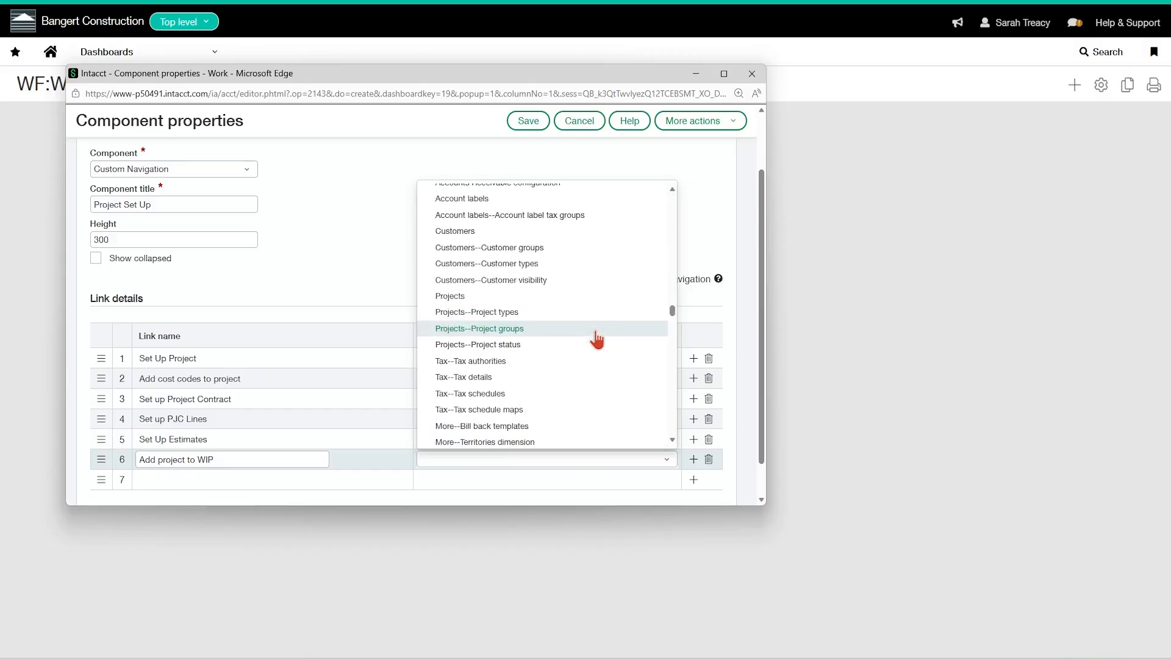
{"action": "scroll", "coordinate": [597, 339], "scroll_direction": "down", "scroll_amount": 2}
{"action": "scroll", "coordinate": [597, 339], "scroll_direction": "up", "scroll_amount": 5}
{"action": "scroll", "coordinate": [597, 339], "scroll_direction": "down", "scroll_amount": 2}
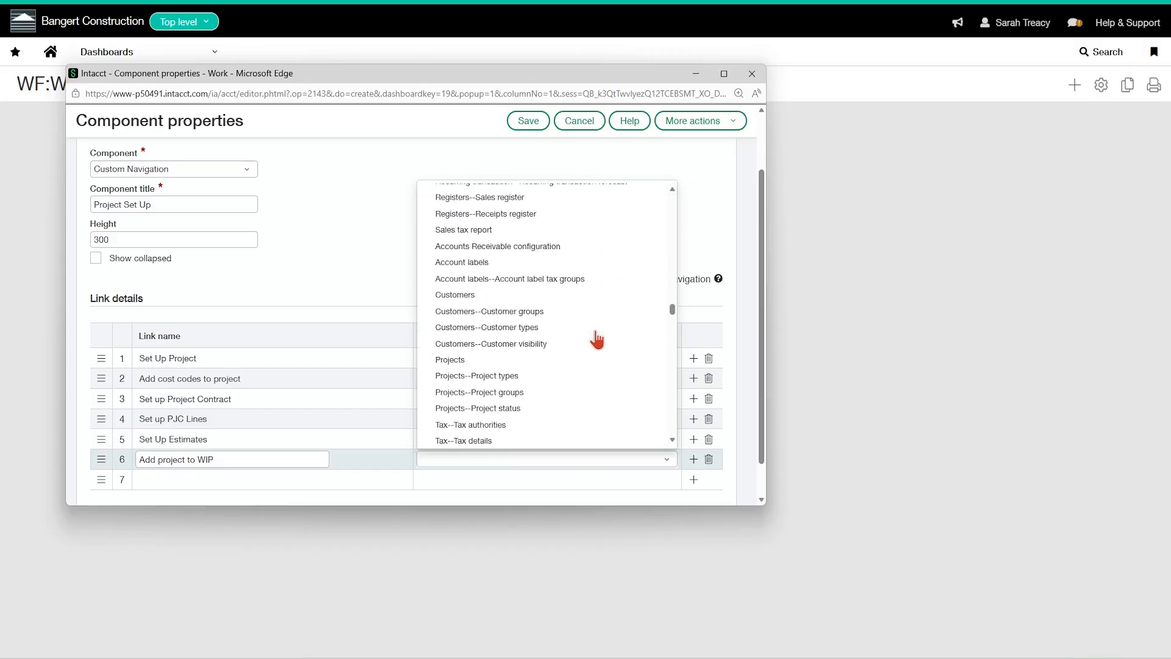
{"action": "scroll", "coordinate": [597, 339], "scroll_direction": "down", "scroll_amount": 5}
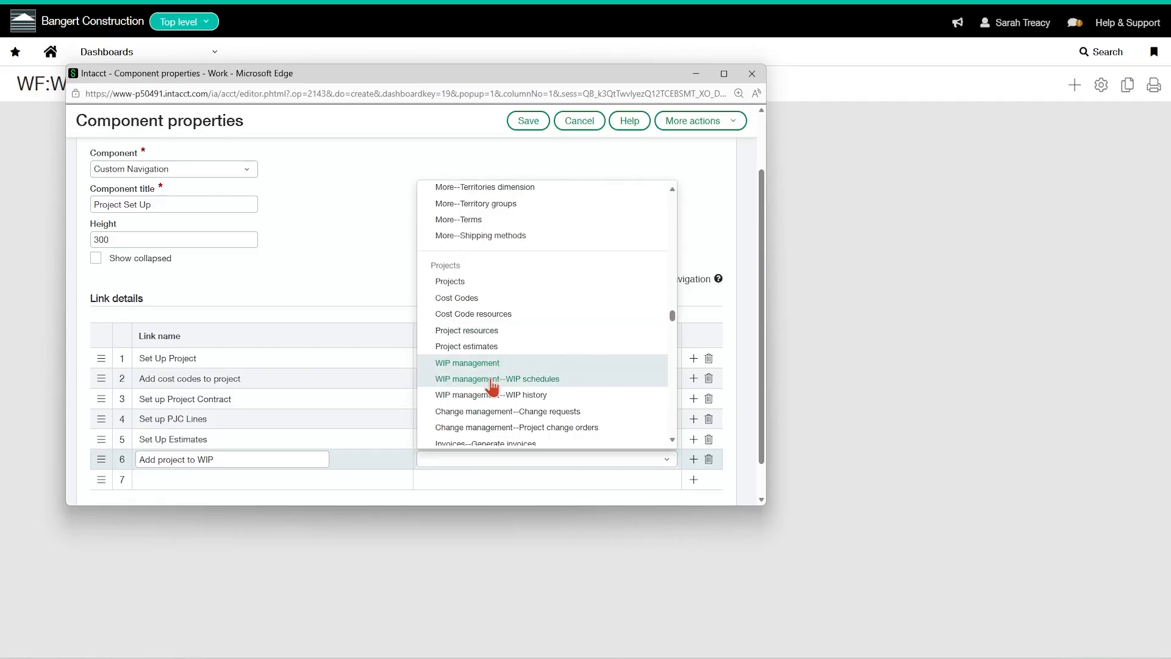
{"action": "left_click", "coordinate": [496, 379]}
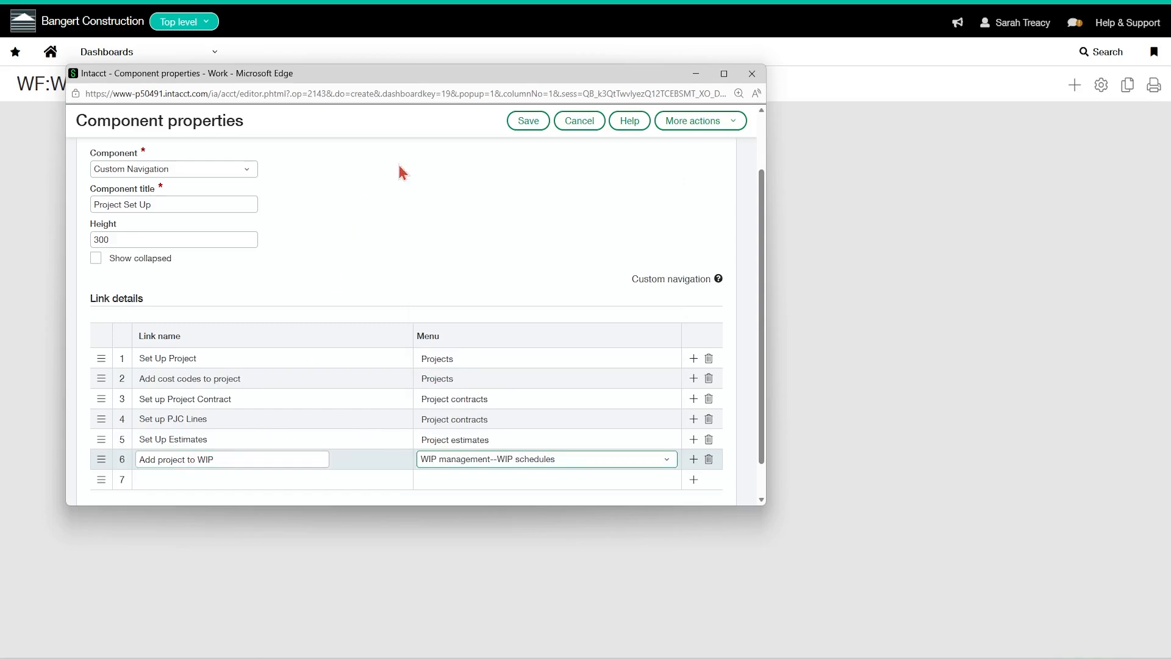
{"action": "left_click", "coordinate": [521, 122]}
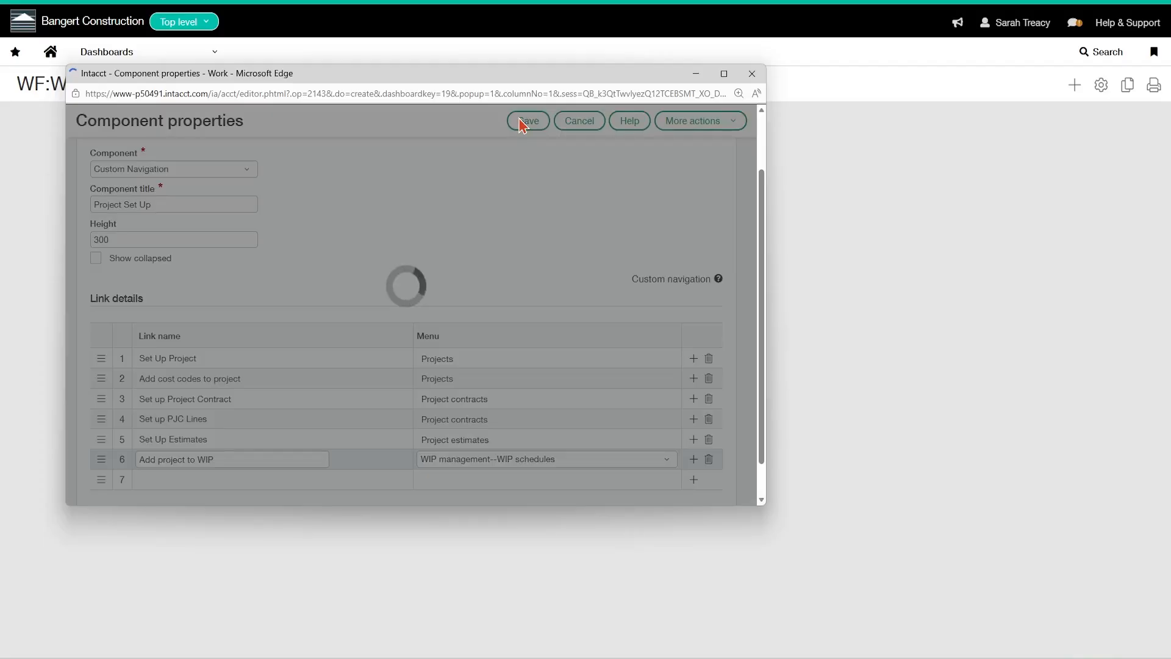